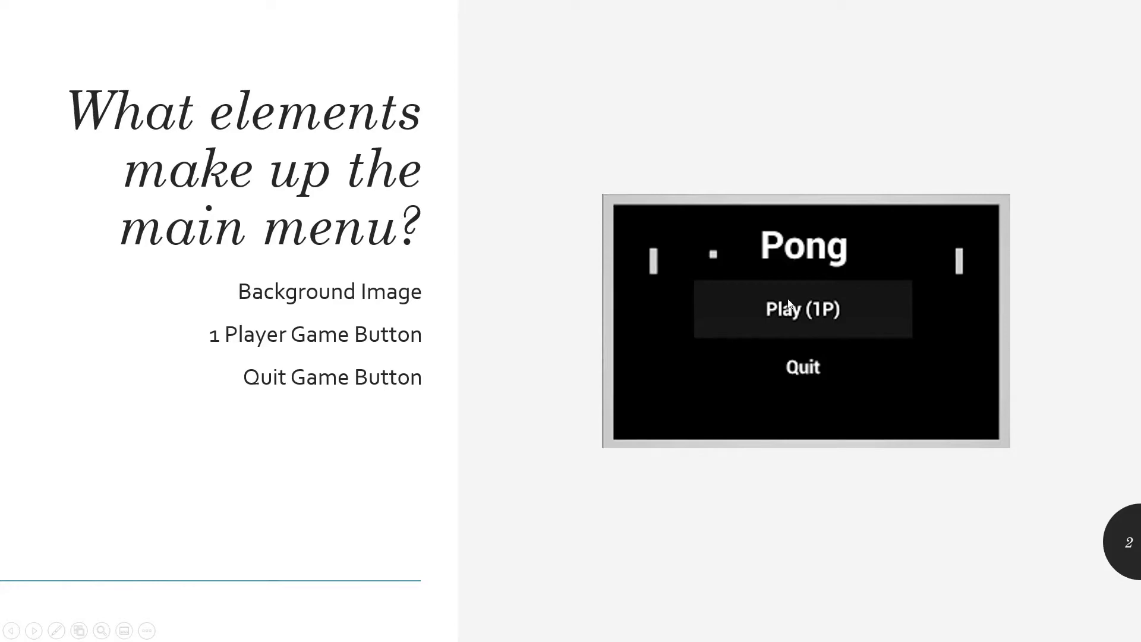
Advance the lecture to slide 3, end the slide show and minimize PowerPoint
left_click(707, 41)
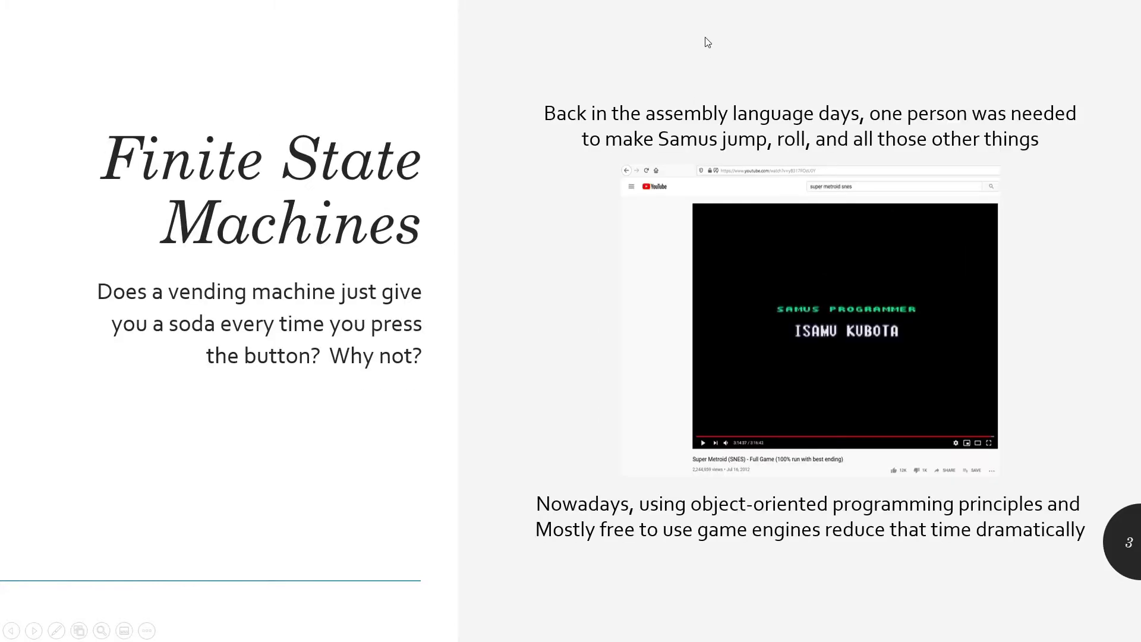
key("Escape")
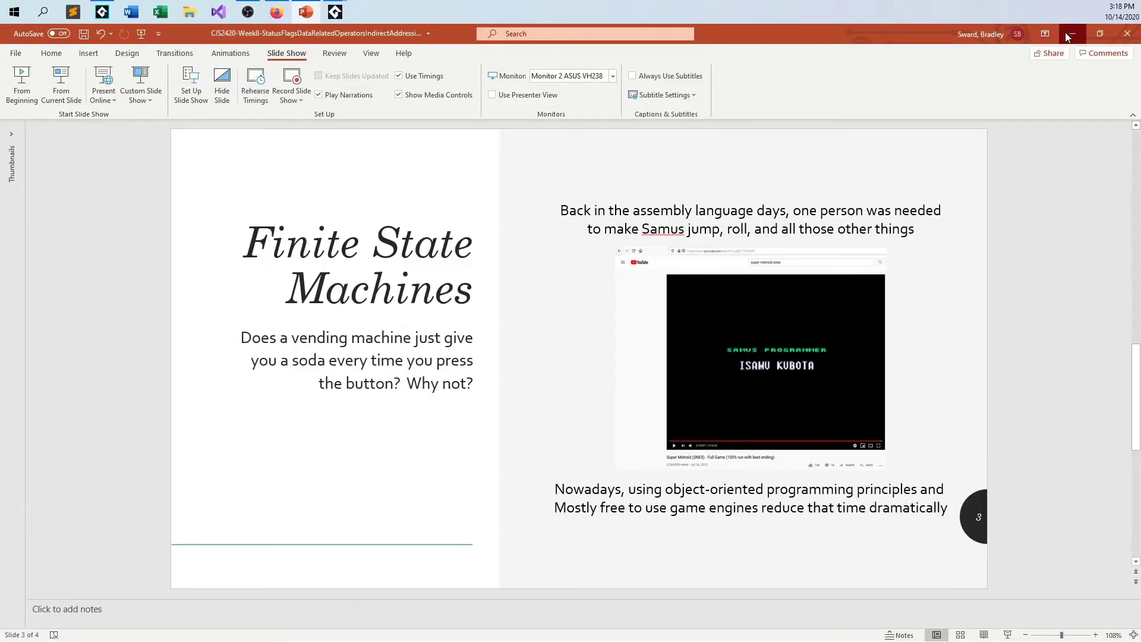
left_click(1069, 34)
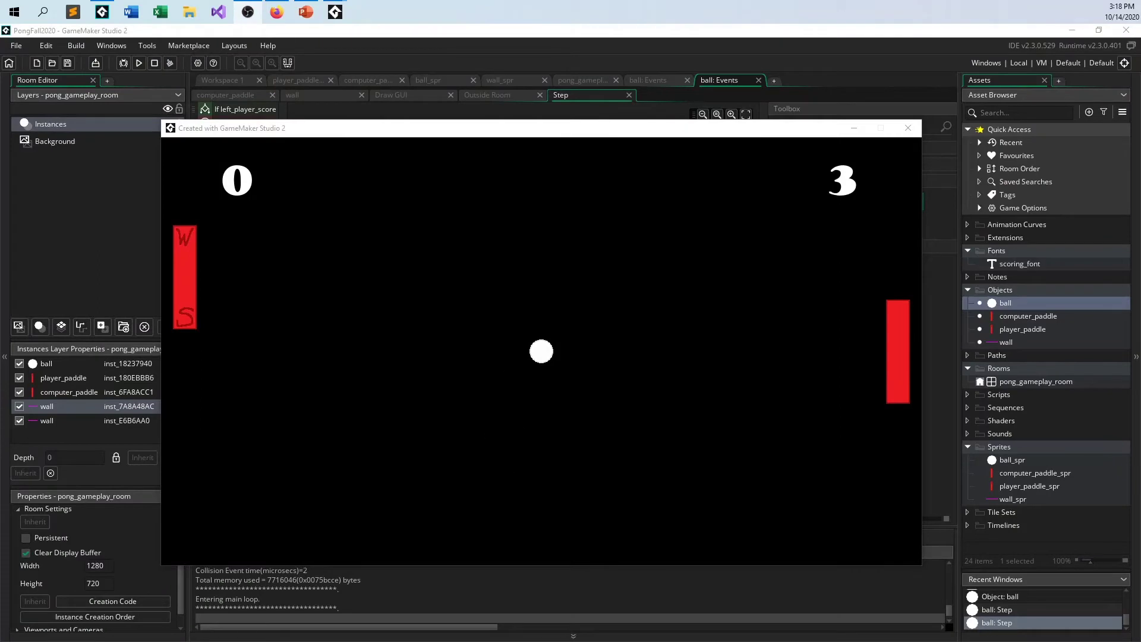
Restart Pong, steer the left paddle with W/S until the left score reaches 1, then close the game
key("r")
left_click(685, 389)
key("s")
key("w")
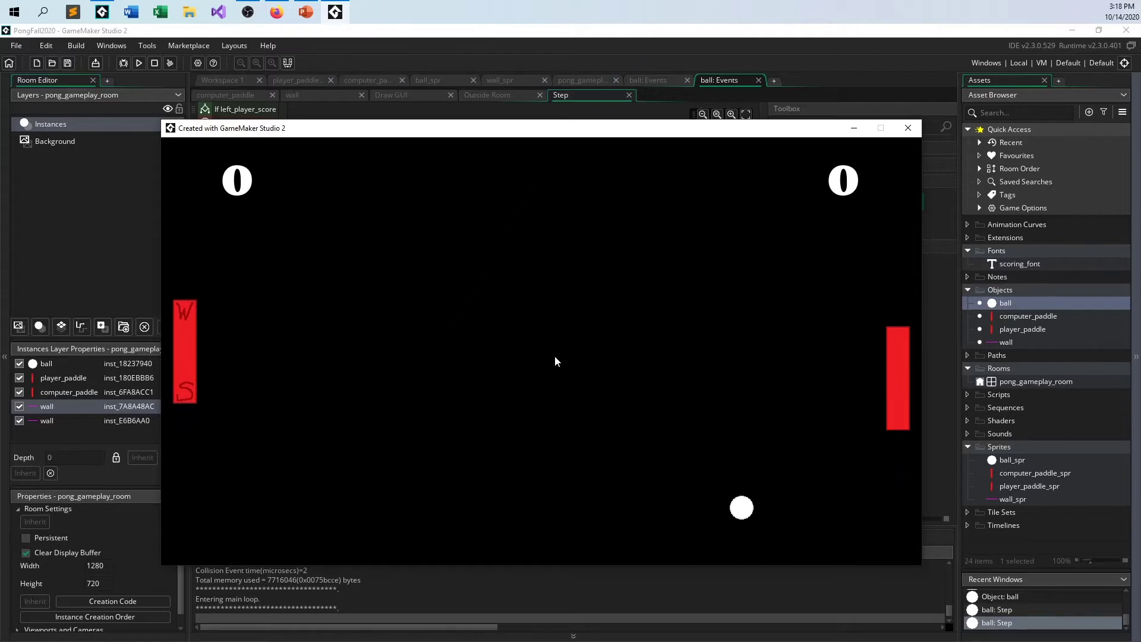
key("s")
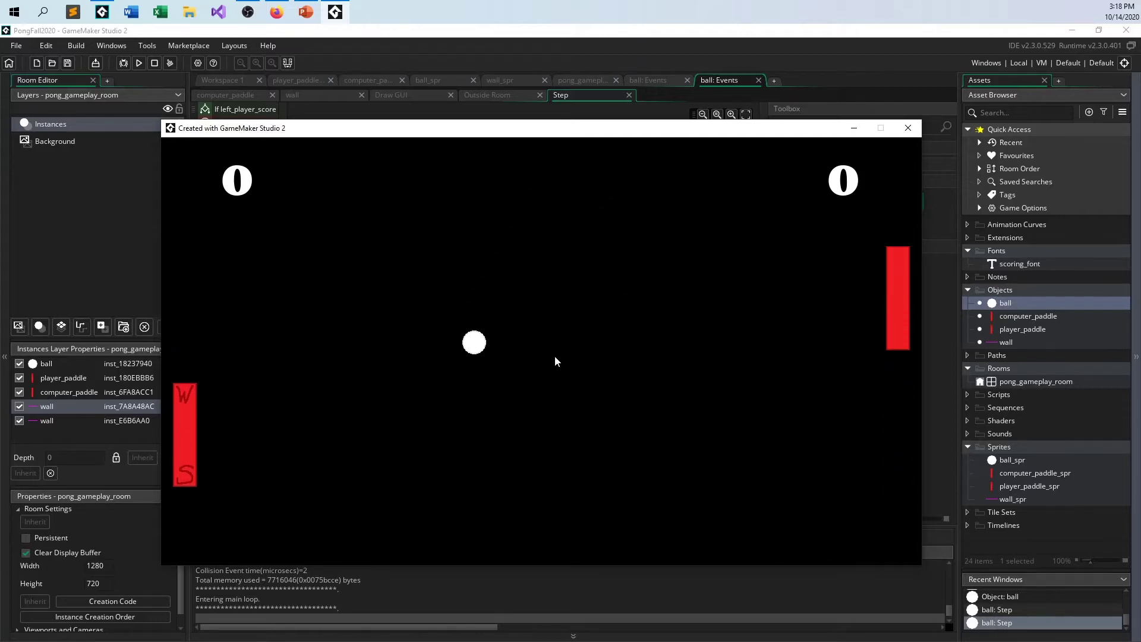
key("s")
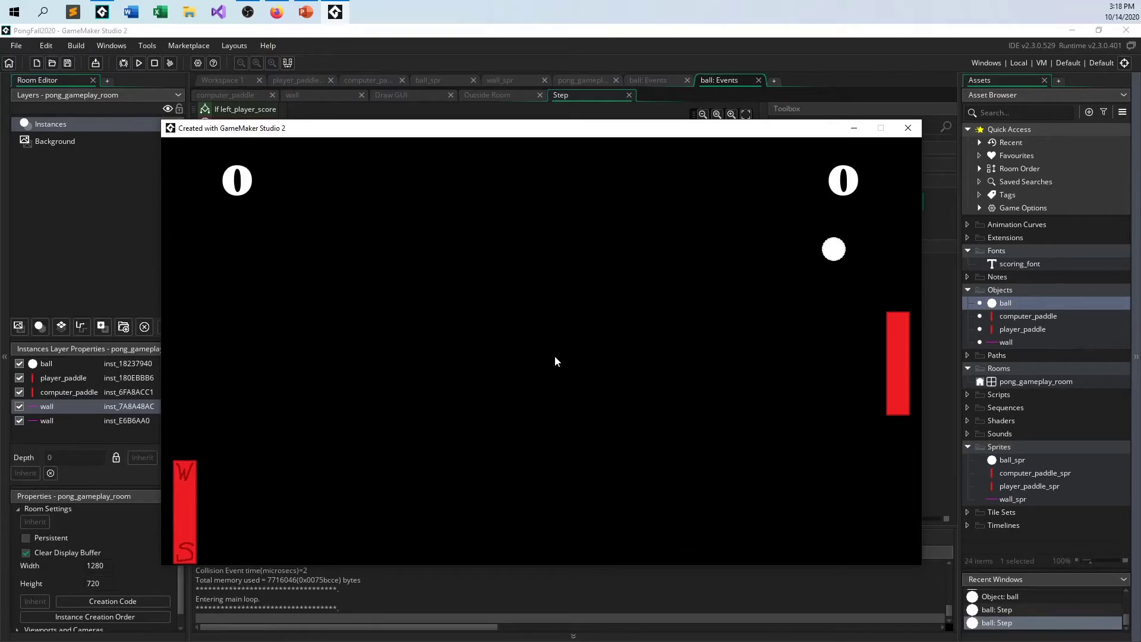
key("w")
key("w")
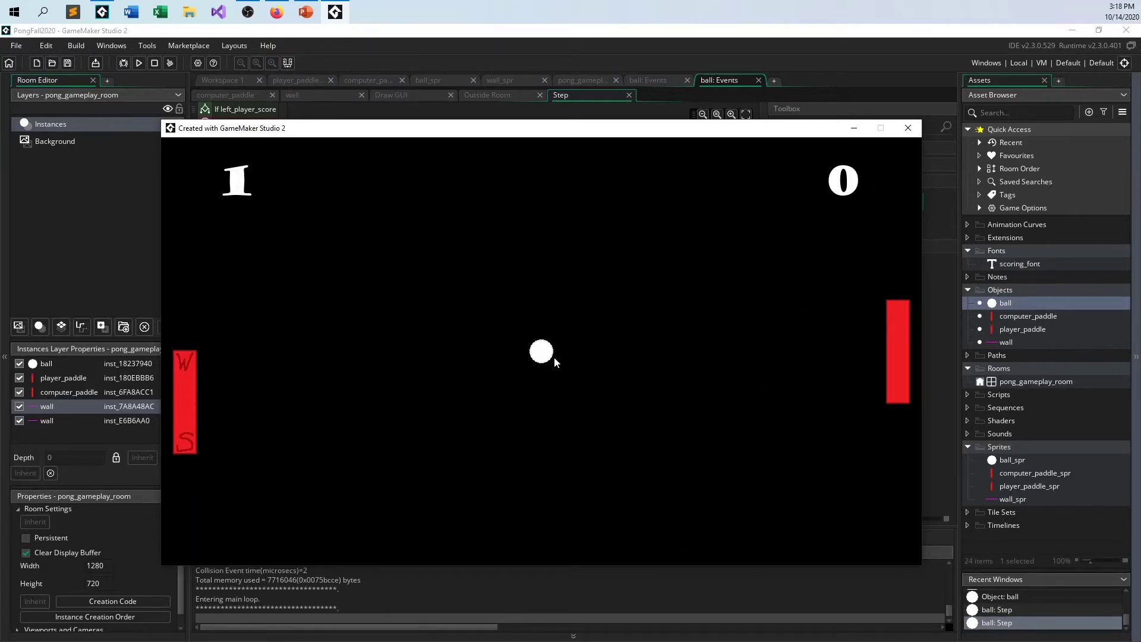
key("s")
key("w")
key("w")
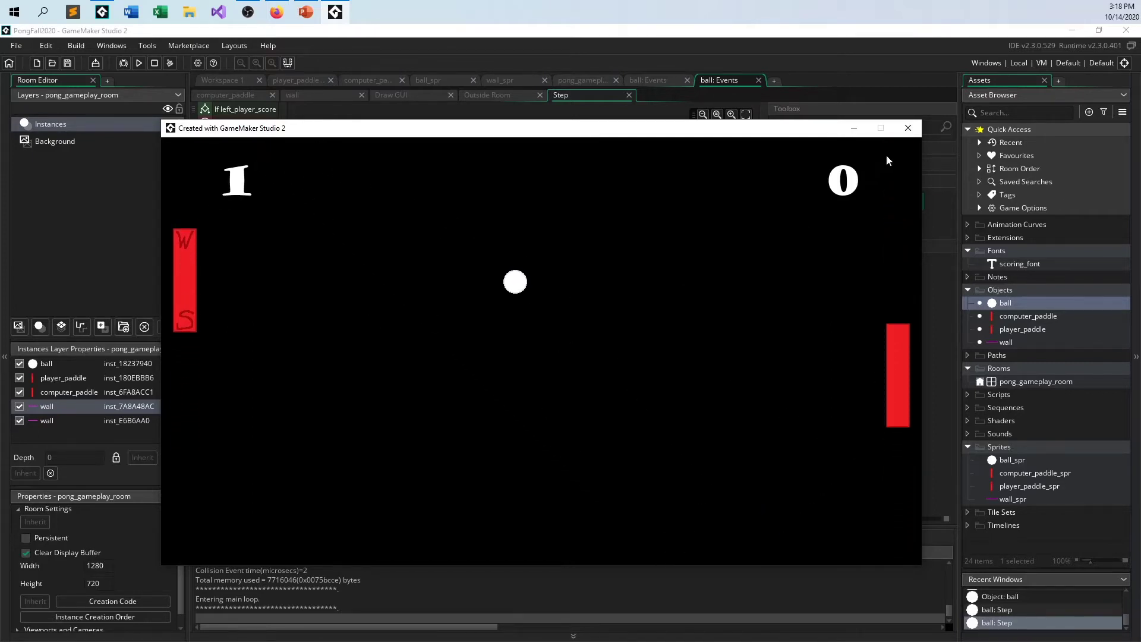
left_click(908, 128)
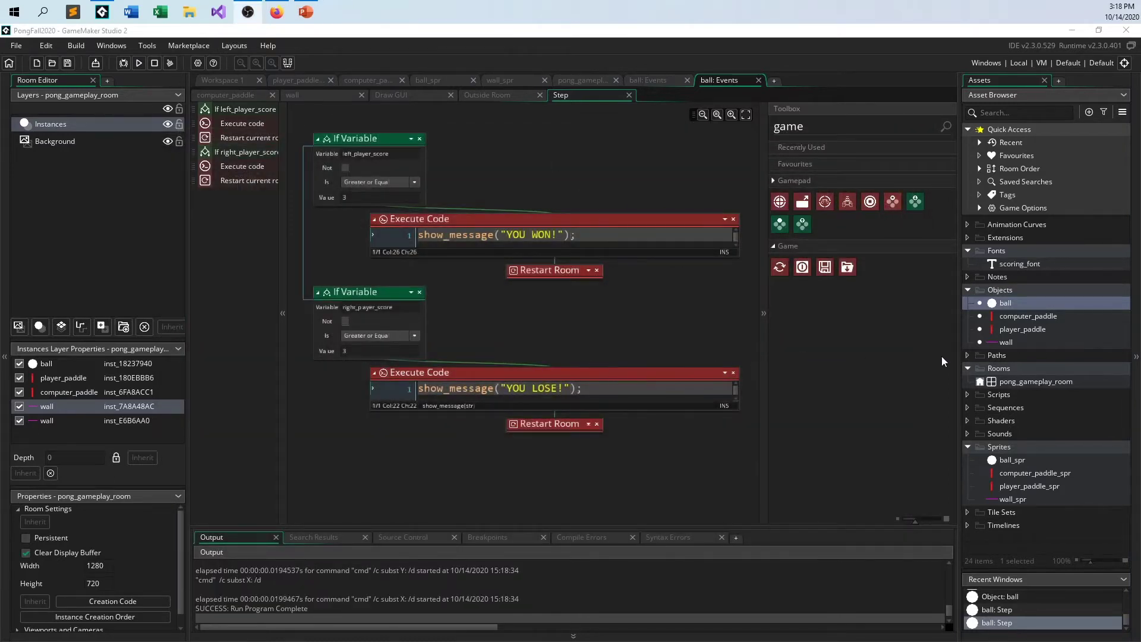
Create a new sprite in the Sprites folder named main_menu_background_spr
right_click(1009, 452)
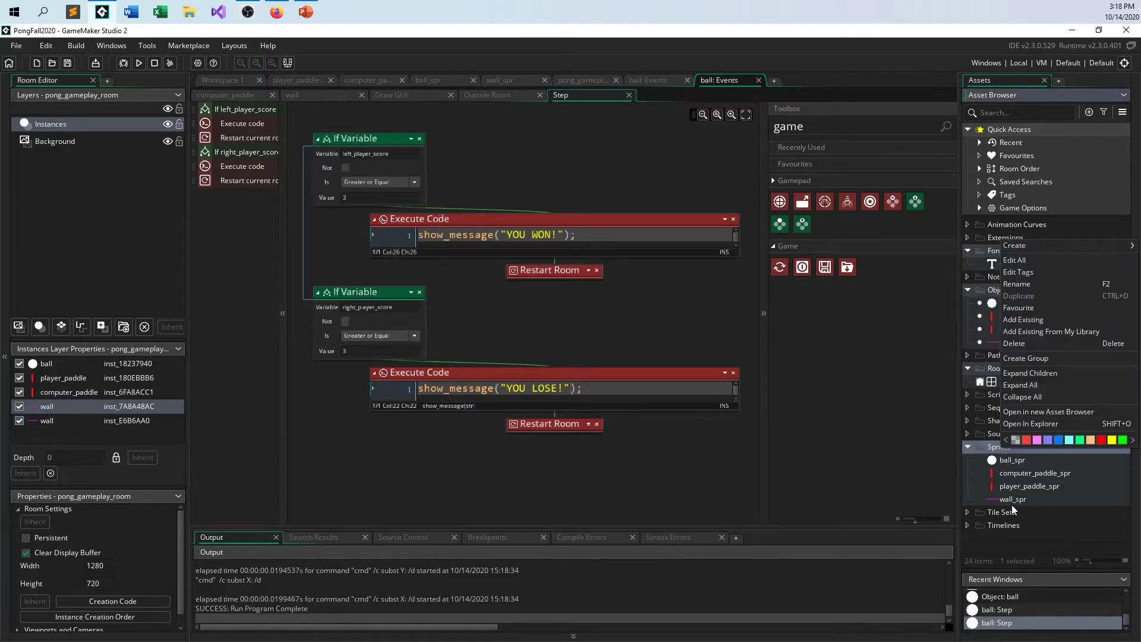
left_click(922, 498)
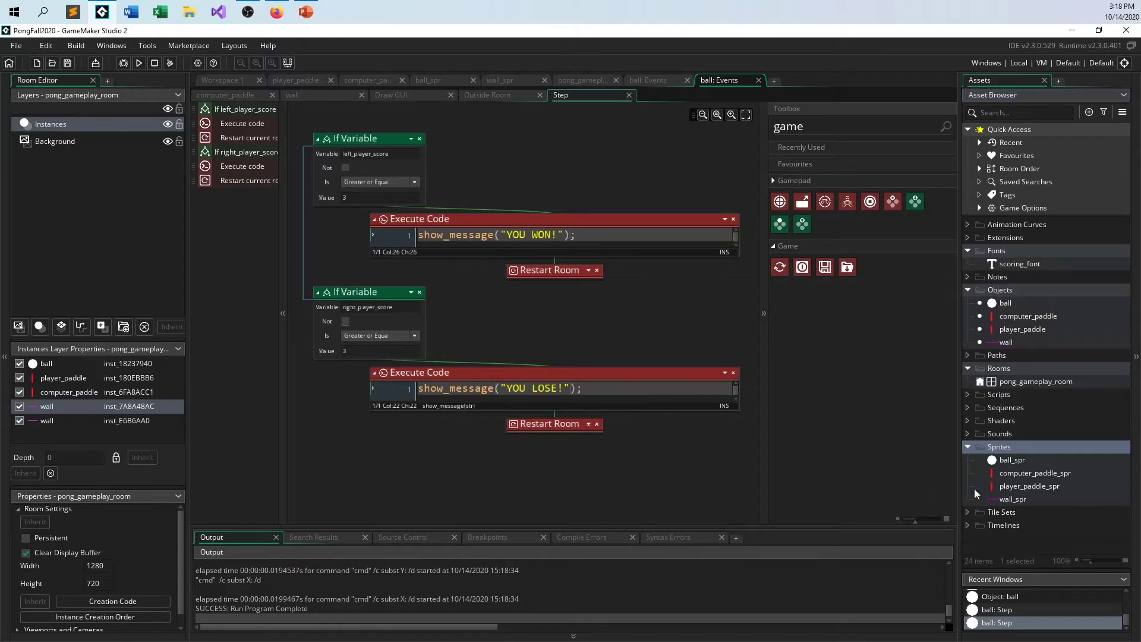
right_click(1009, 451)
mouse_move(936, 250)
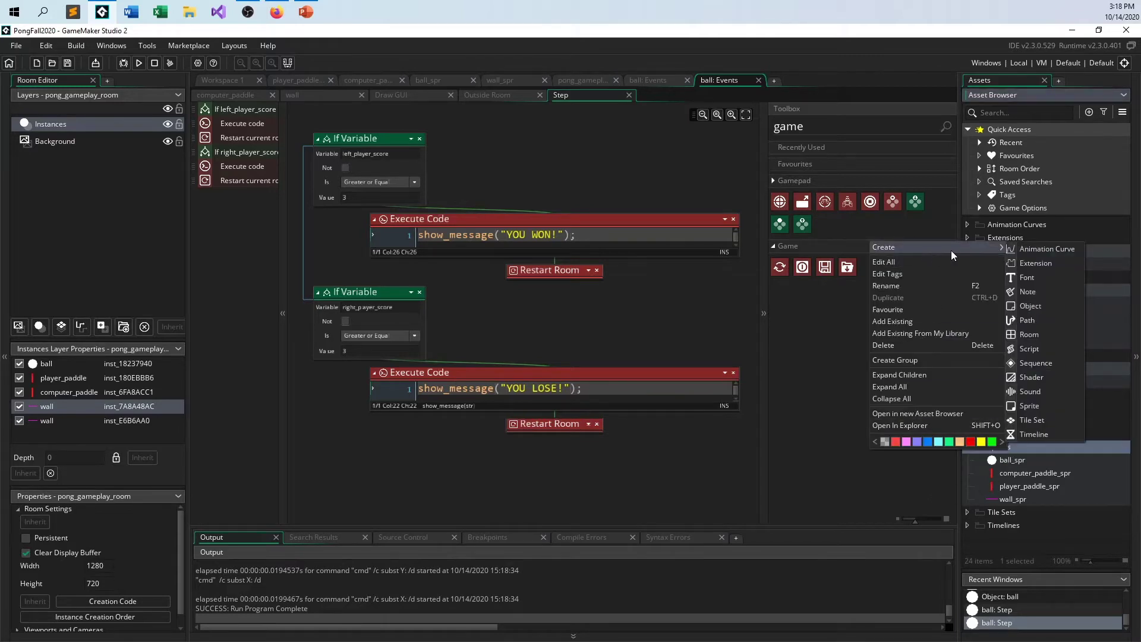
left_click(1030, 405)
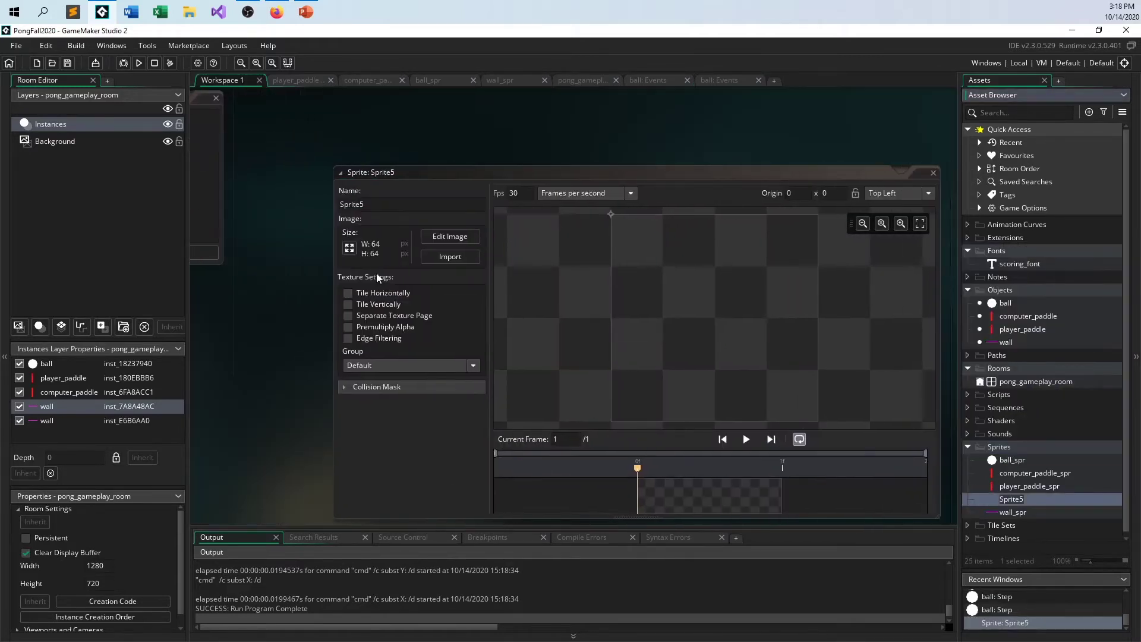
left_click(385, 204)
type("mai")
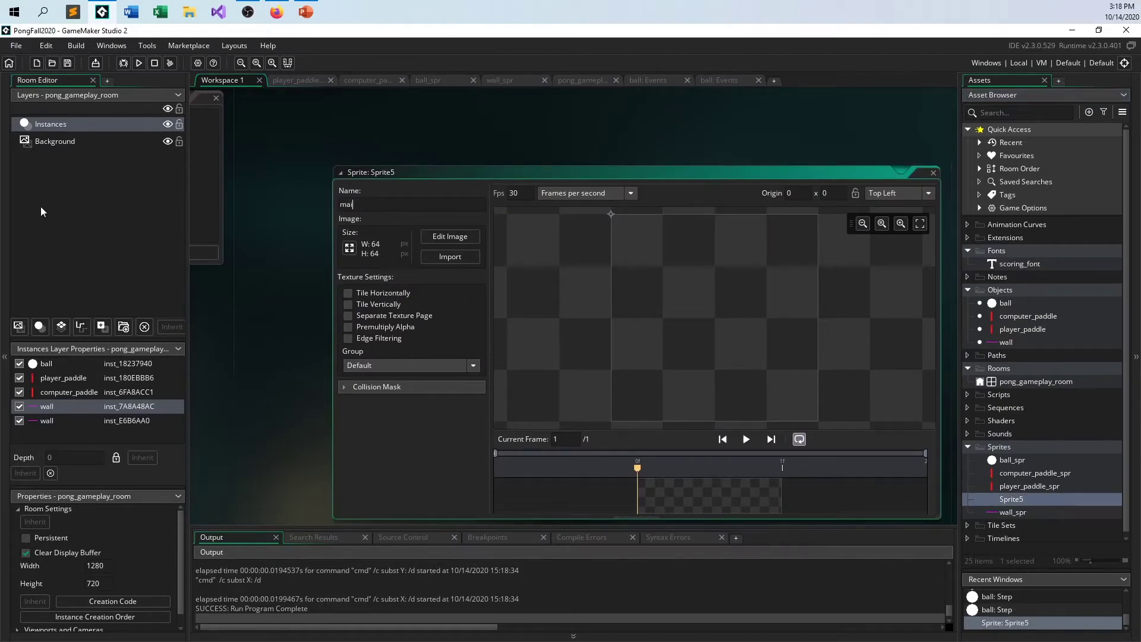
type("n_menu_background_spr")
Resize the sprite canvas to 1280x720 and open its image for painting
left_click(351, 250)
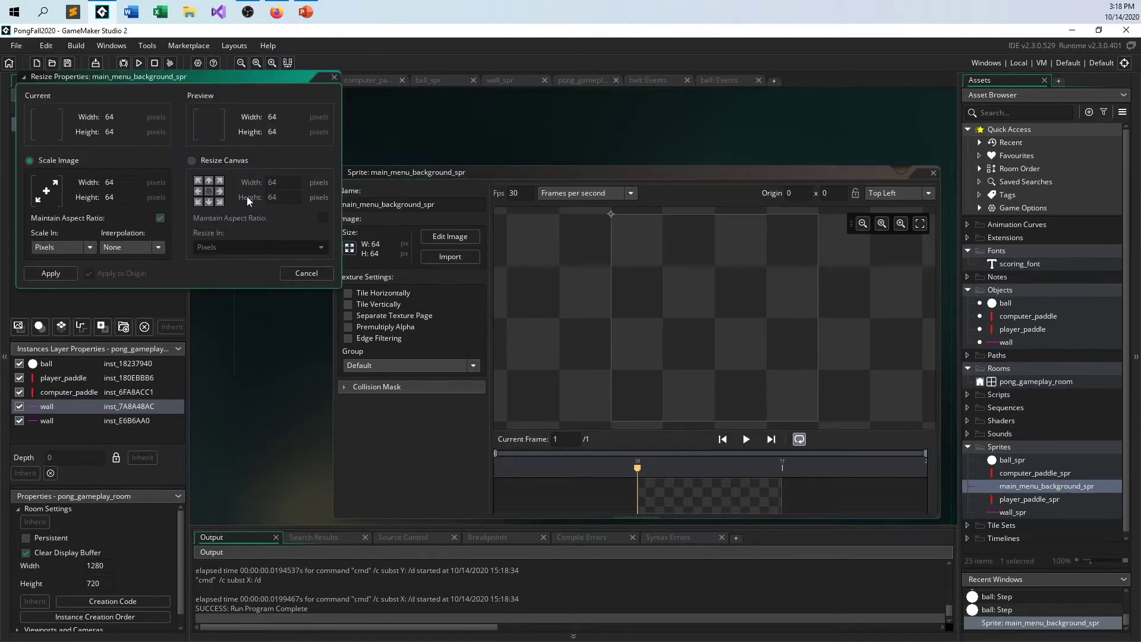
left_click(212, 189)
key("Tab")
type("1280")
key("Tab")
type("720")
key("Return")
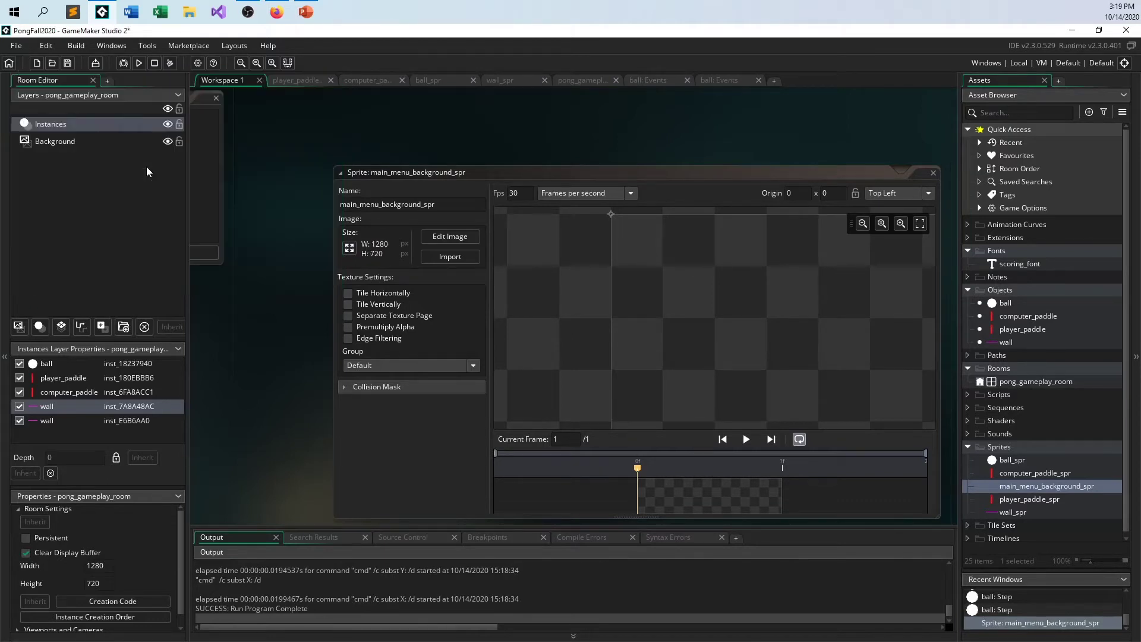
left_click(342, 385)
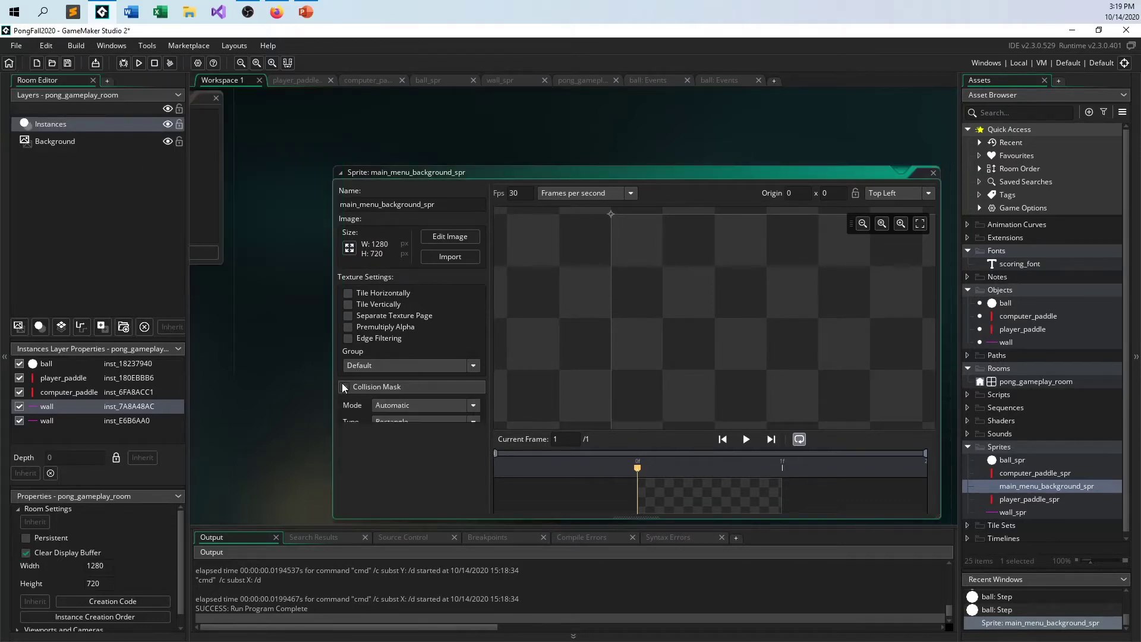
left_click(346, 388)
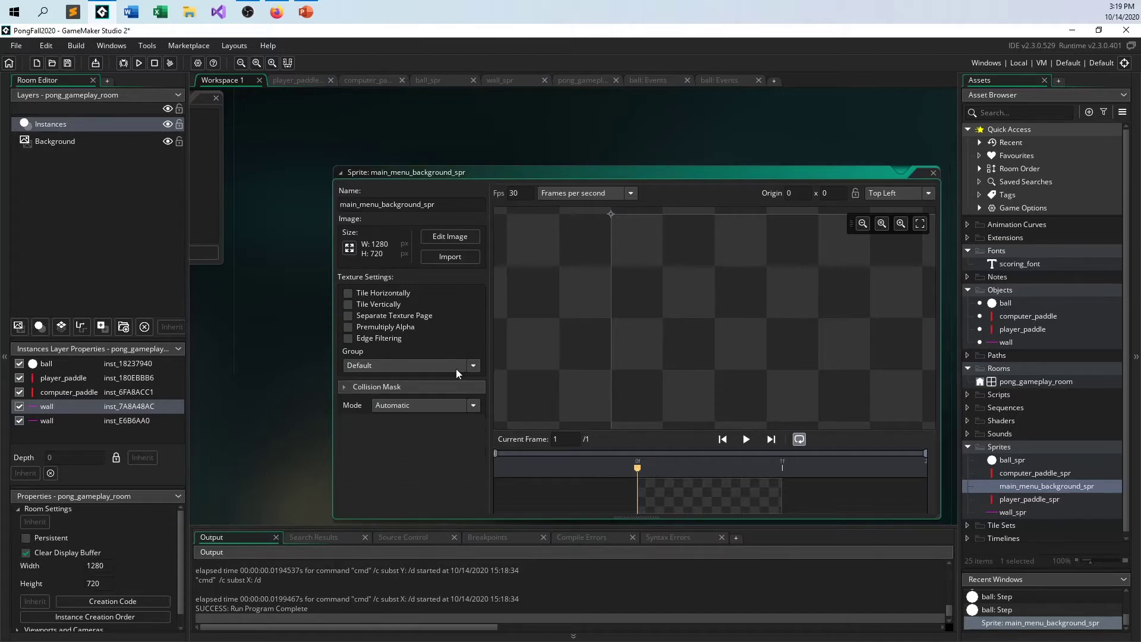
middle_click_drag(279, 354, 245, 327)
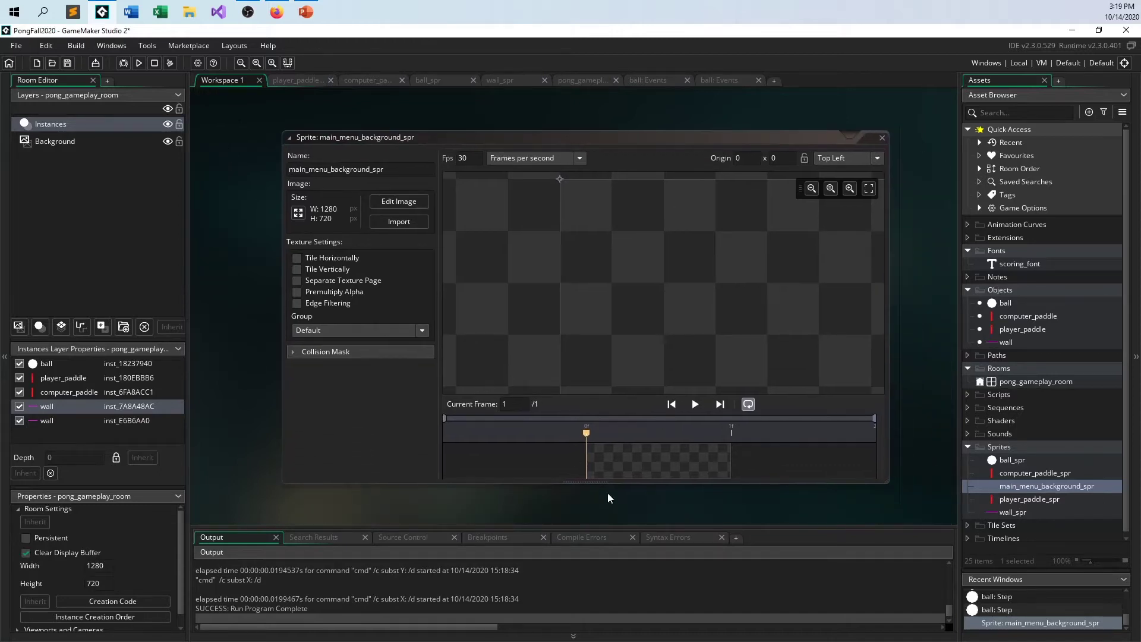
double_click(637, 474)
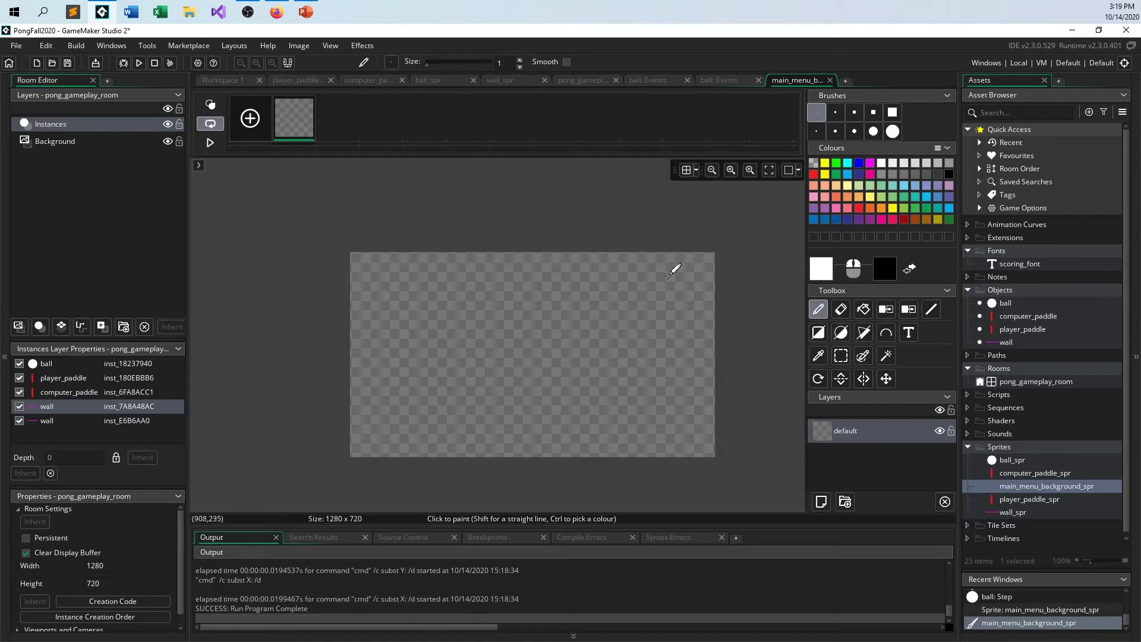
Flood-fill the whole canvas with dark blue
left_click(859, 162)
left_click(863, 308)
left_click(592, 311)
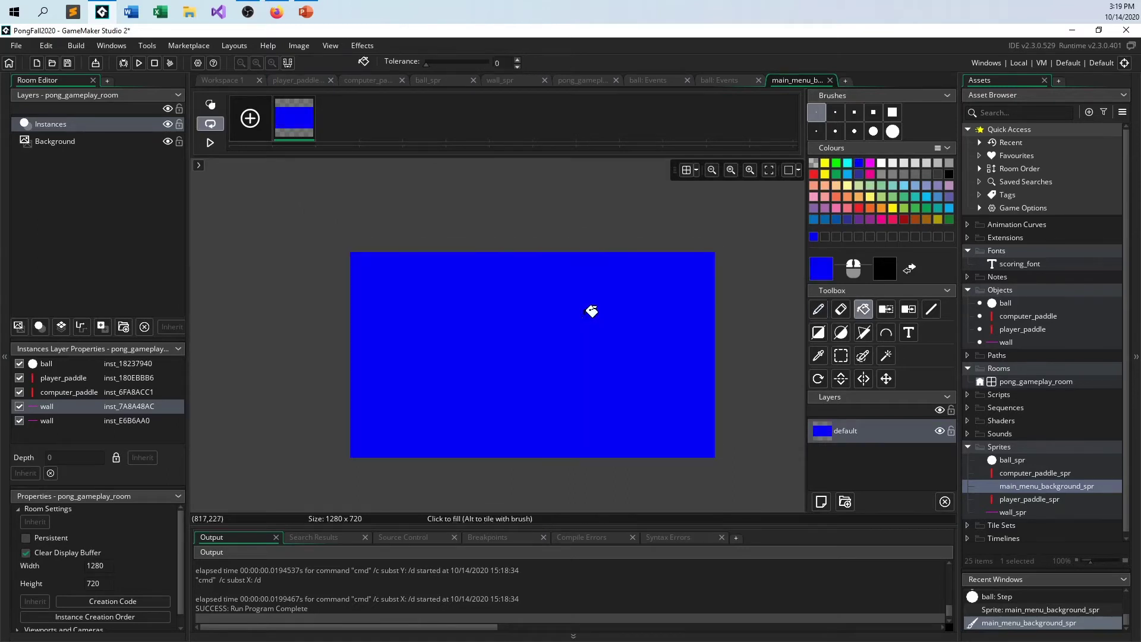
left_click(859, 175)
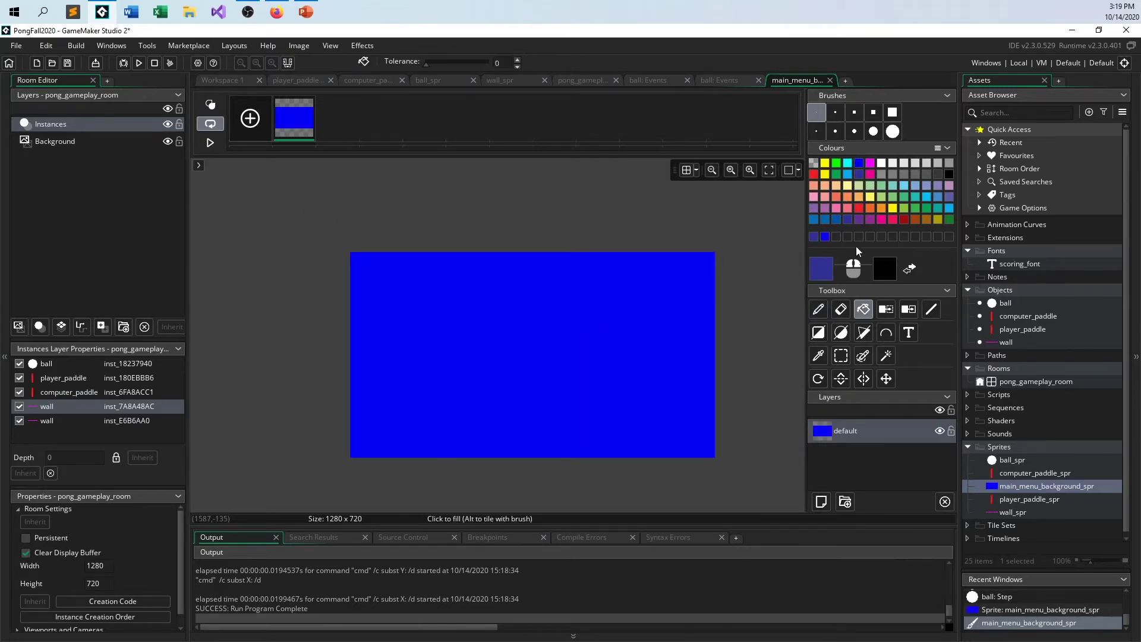
left_click(571, 324)
Pick yellow as primary and dark blue as secondary colour, and set the Text tool to size 100
left_click(825, 164)
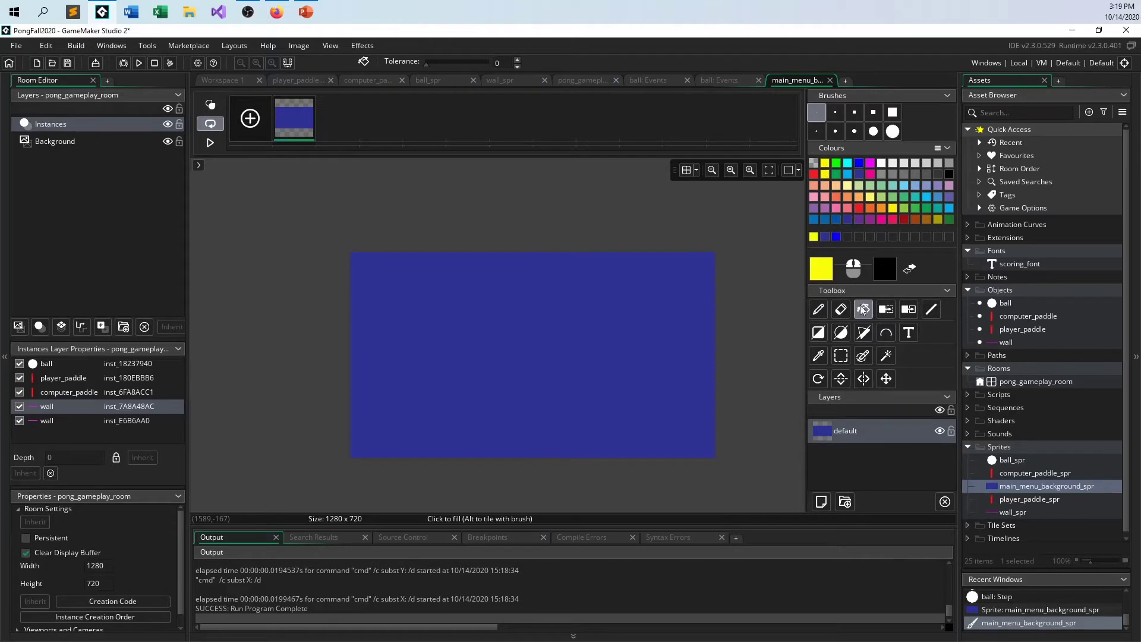
right_click(859, 174)
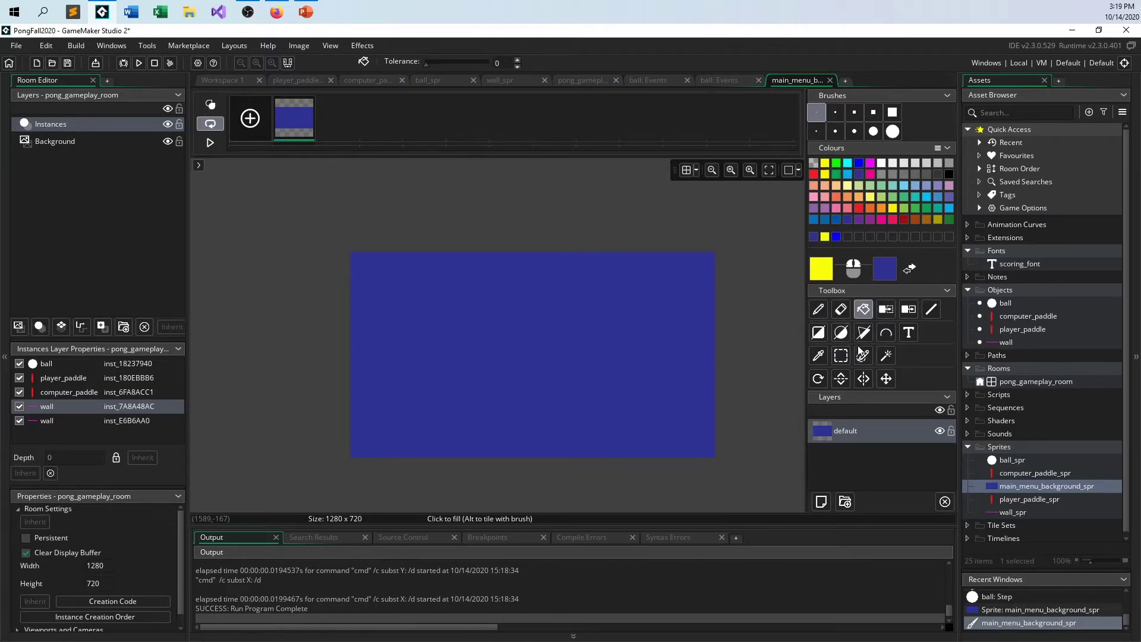
left_click(908, 332)
left_click(376, 283)
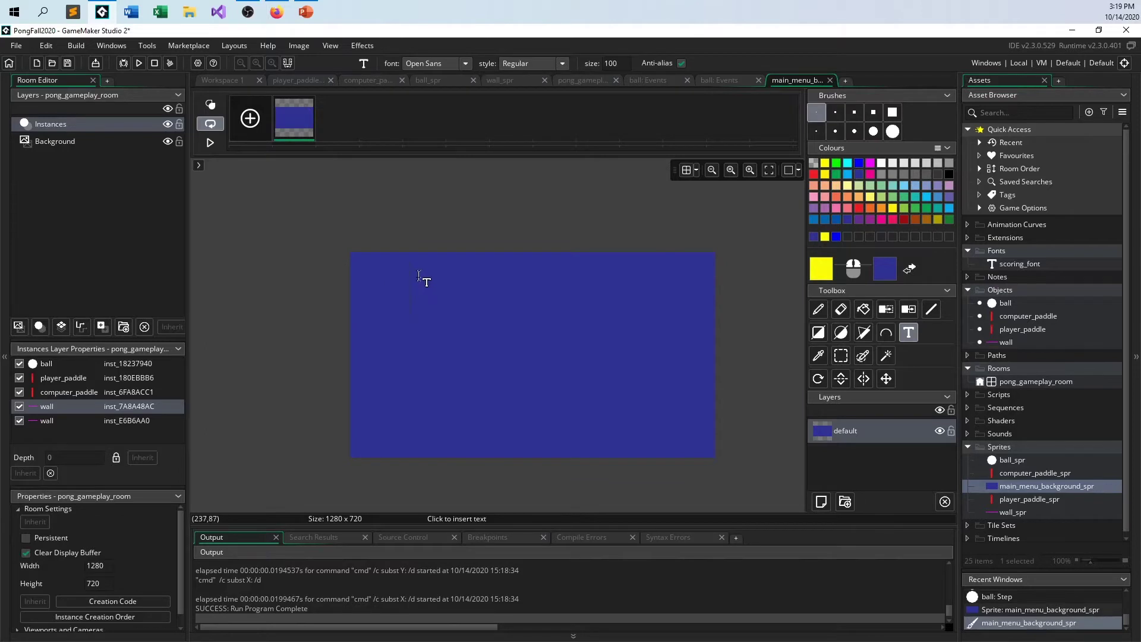
Write the yellow PONG! title and draw red rectangle paddles near the left and right edges
type("PONG!")
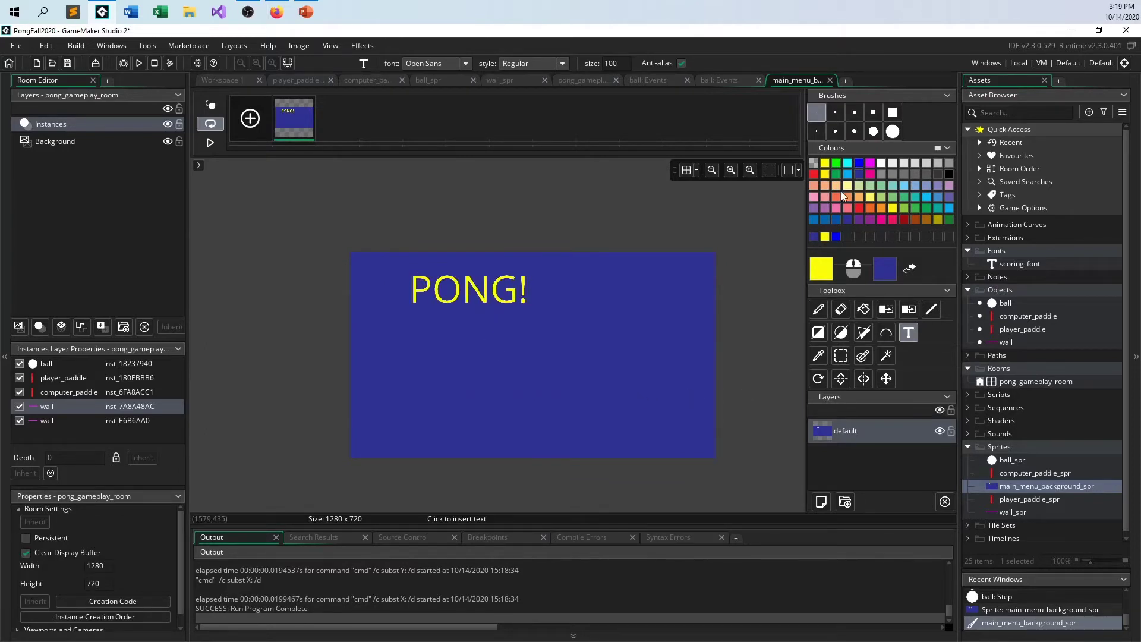
left_click(816, 176)
left_click(819, 333)
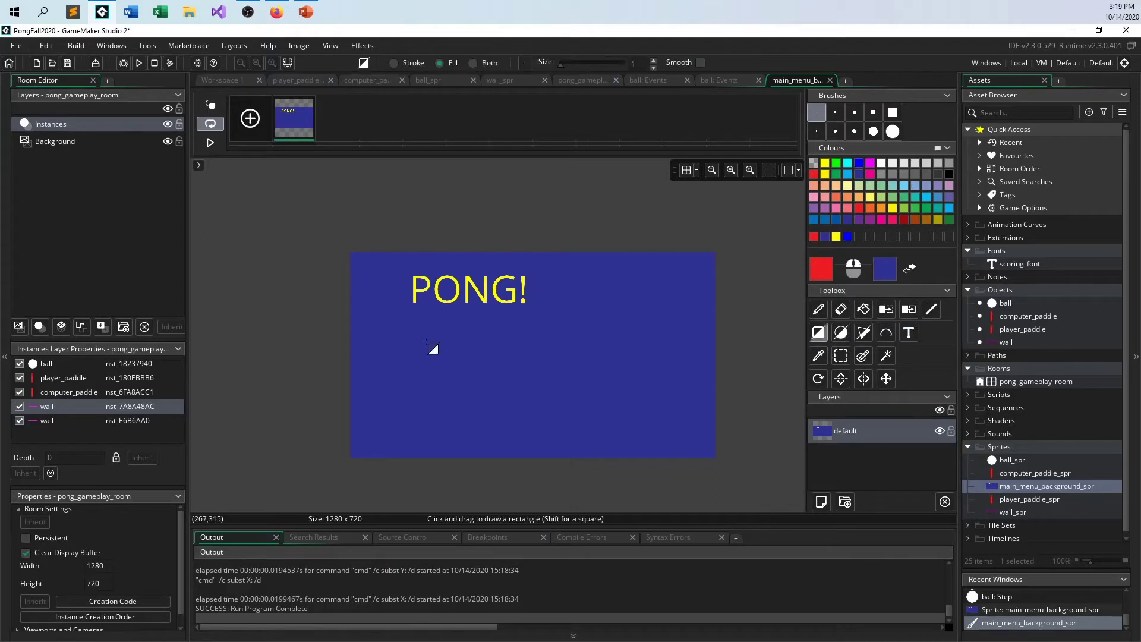
left_click_drag(362, 326, 371, 386)
left_click_drag(693, 275, 704, 334)
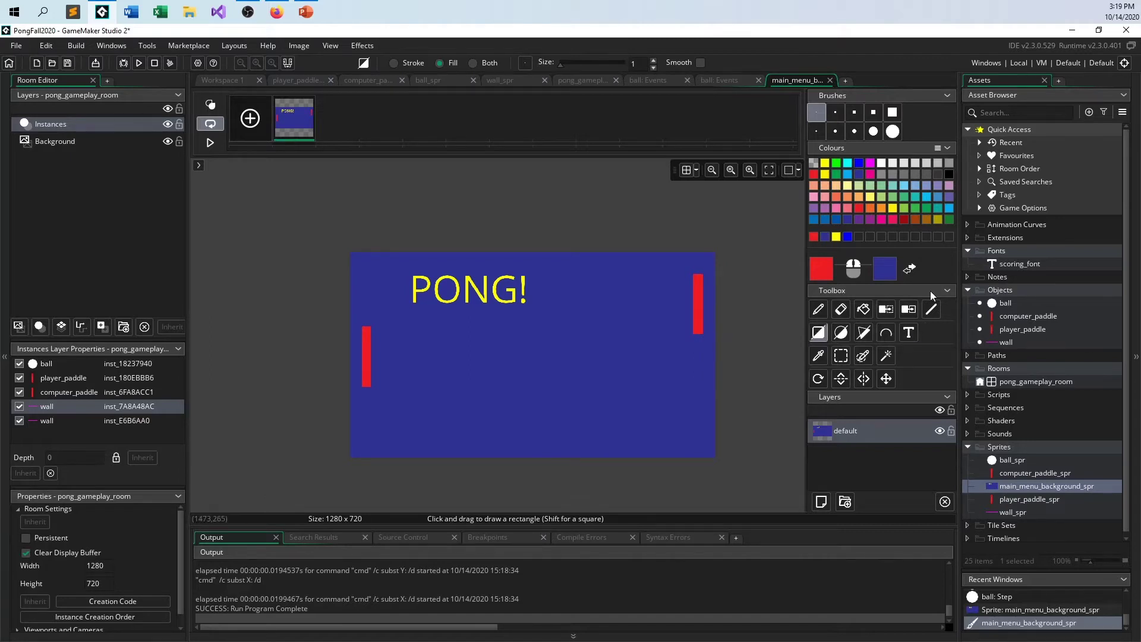
Draw a white ellipse ball up and to the right of the PONG! title
left_click(881, 163)
left_click(842, 334)
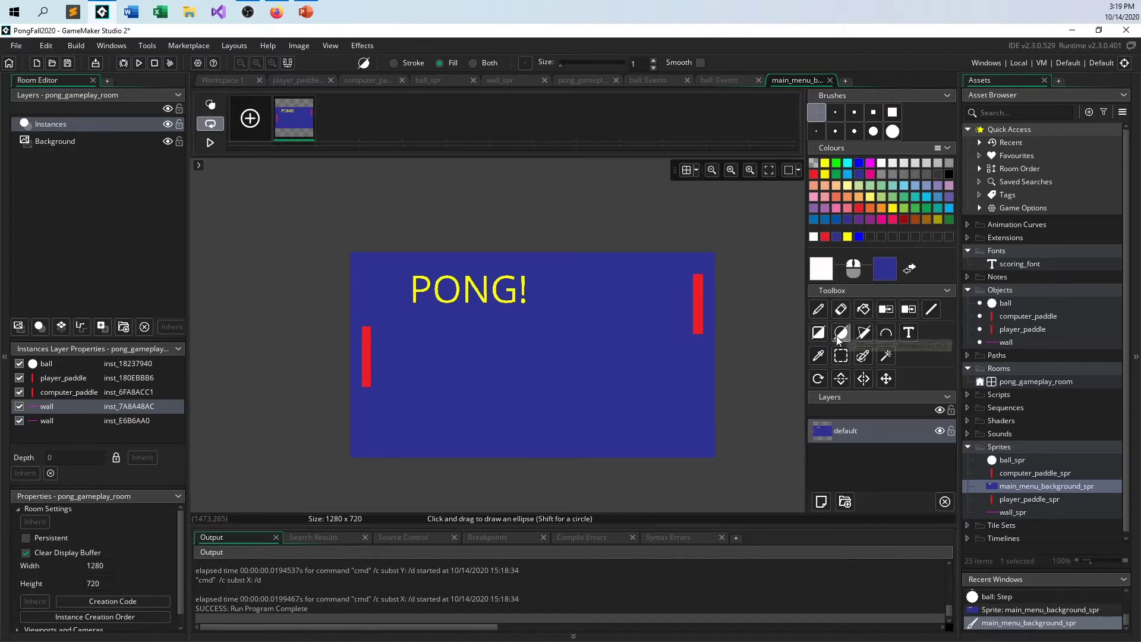
left_click_drag(587, 265, 603, 278)
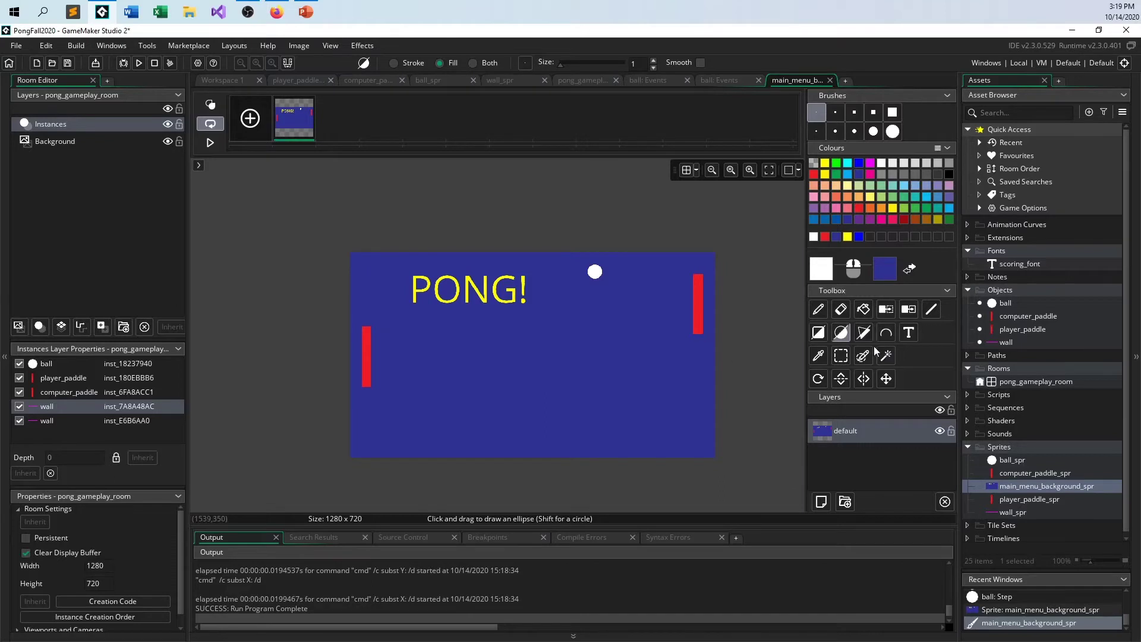
left_click(864, 309)
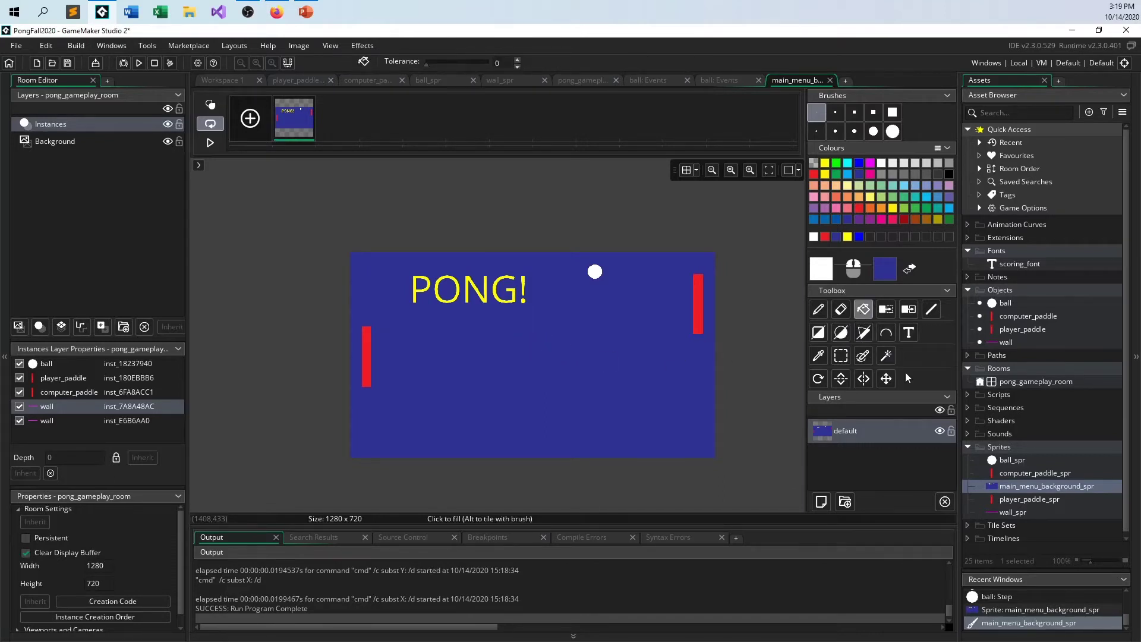
left_click(908, 333)
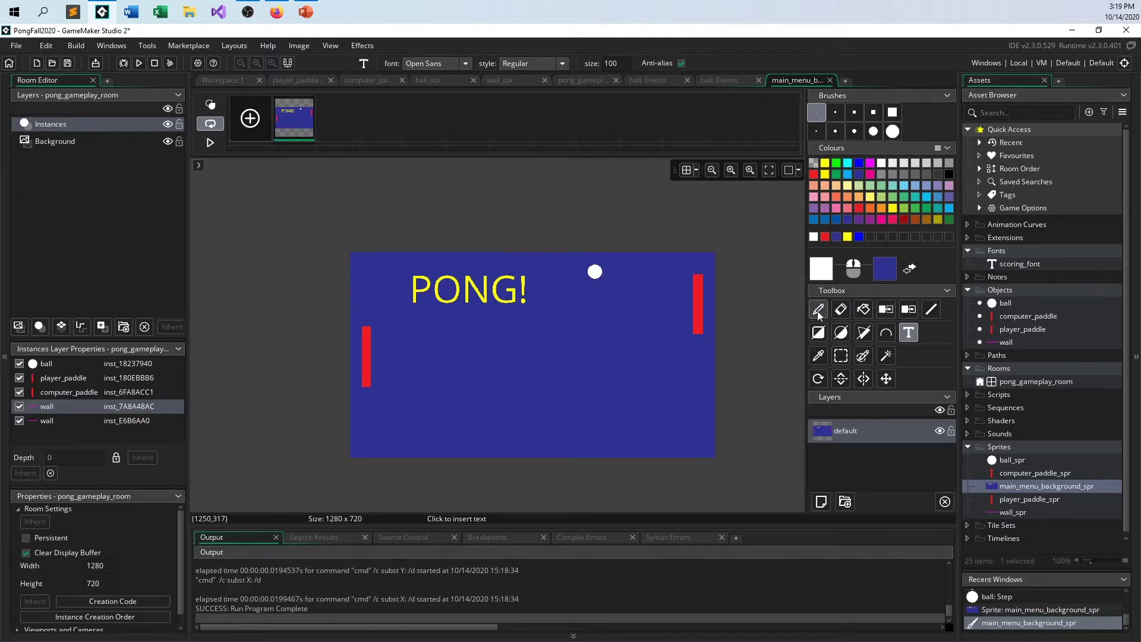
left_click(818, 333)
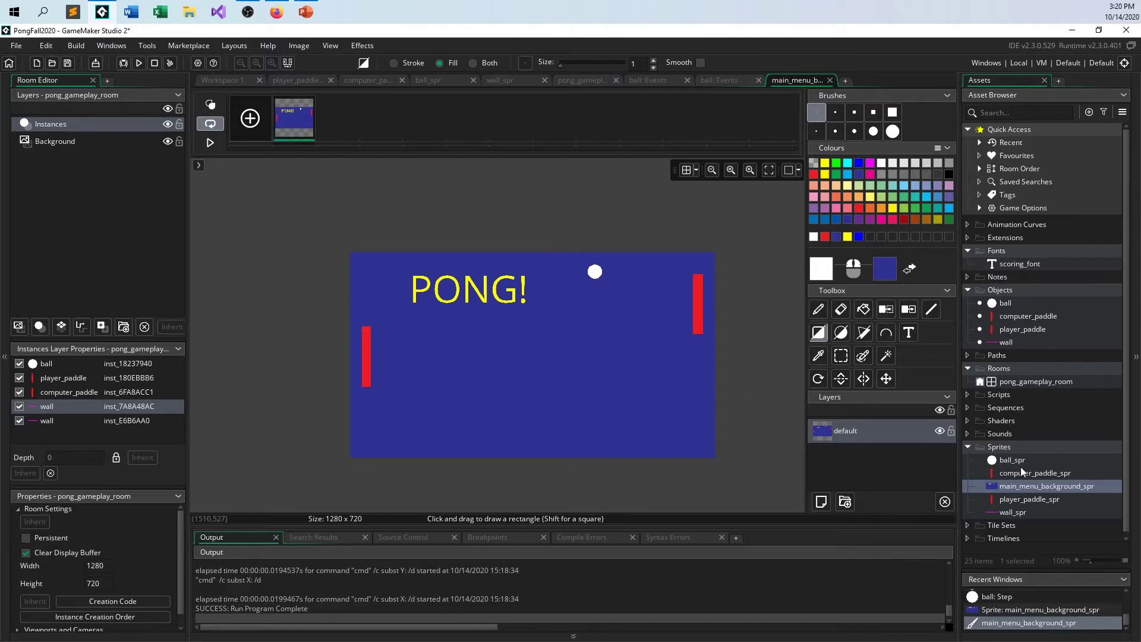
right_click(993, 369)
Create a room named main_menu_room and set its width to 1280 and height to 720
mouse_move(1010, 375)
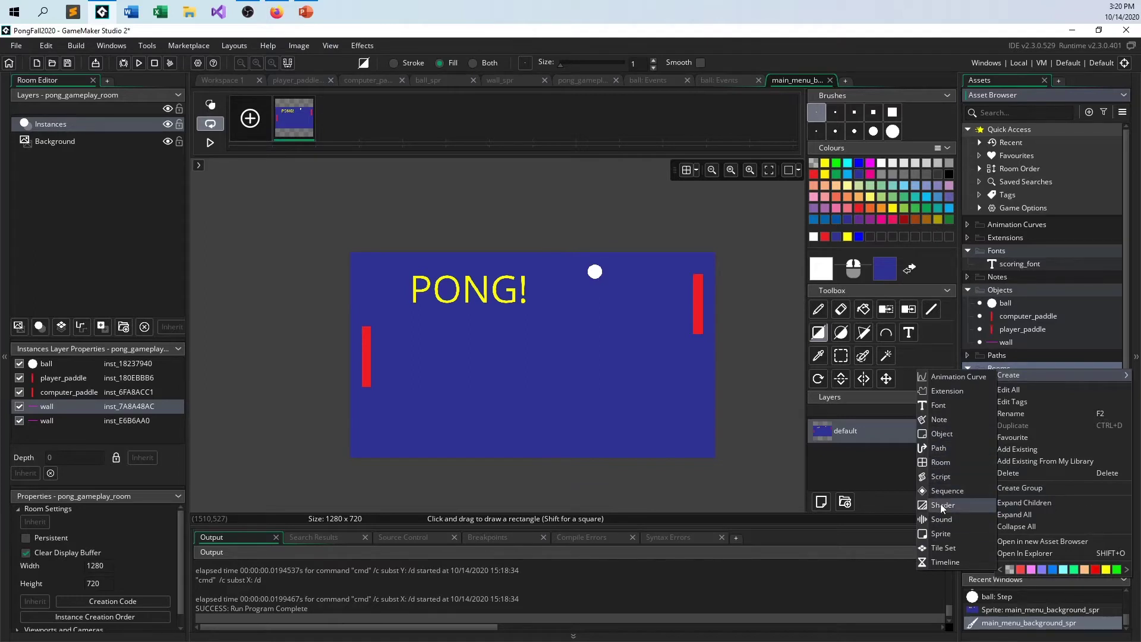
left_click(941, 462)
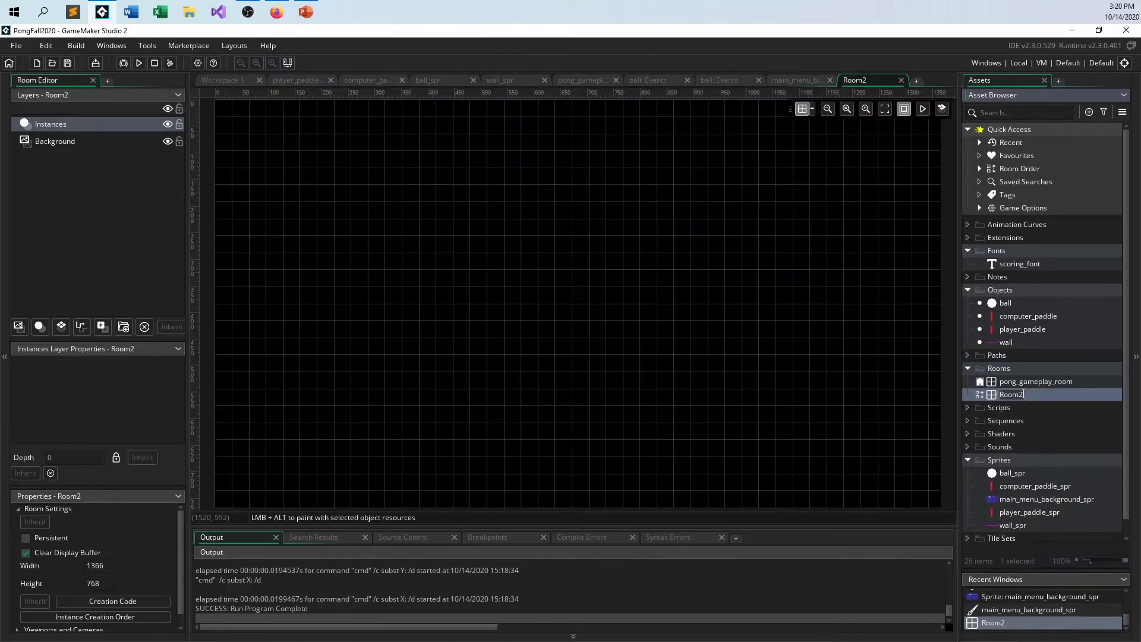
type("main_menu_r")
key("Return")
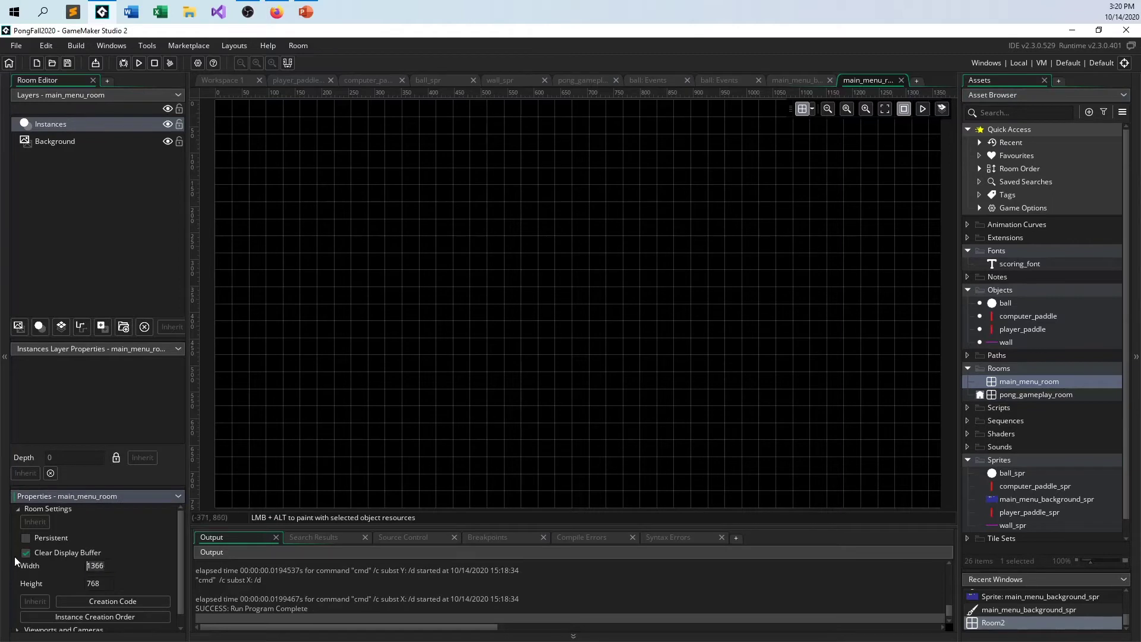
type("1280")
key("Tab")
type("720")
key("Return")
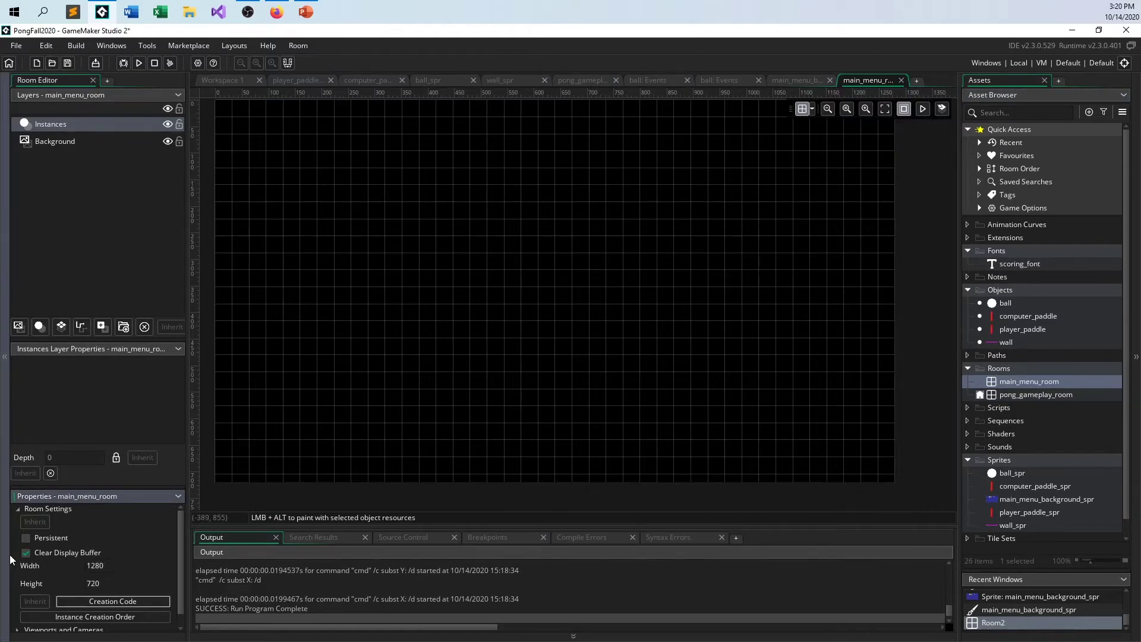
scroll(560, 410, "down", 1, "ctrl")
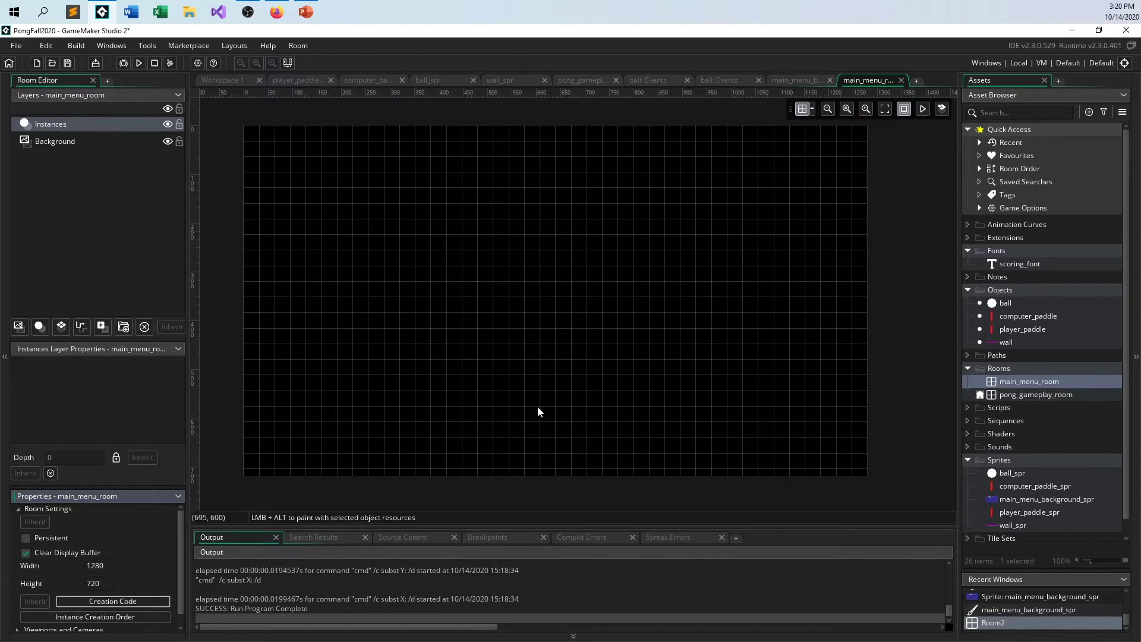
Set the Background layer's sprite to main_menu_background_spr
left_click(55, 142)
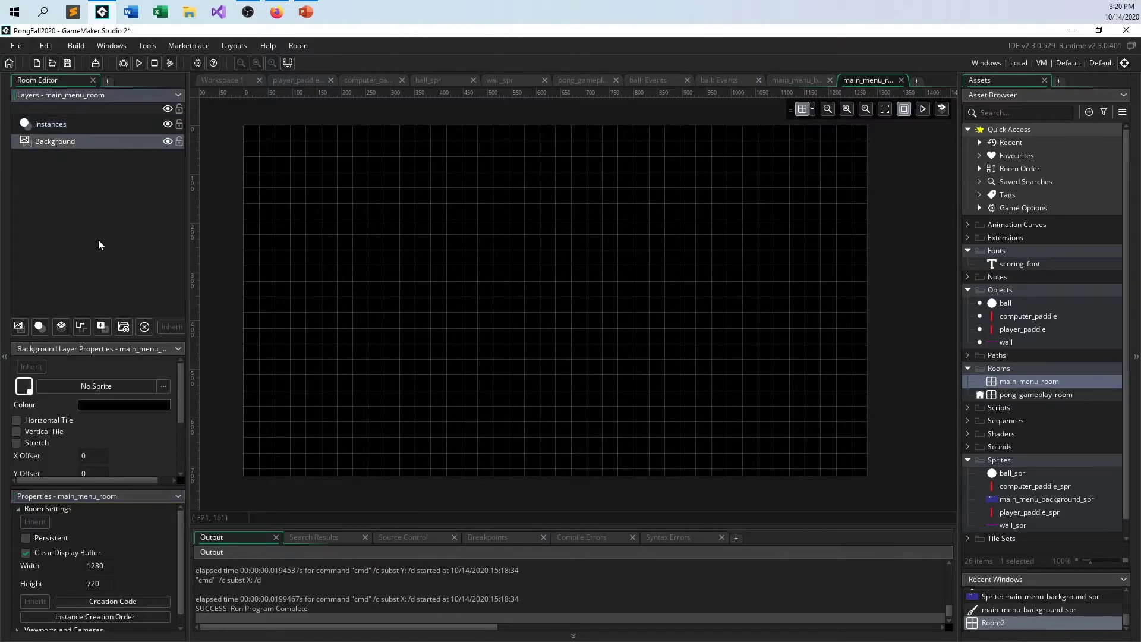
left_click(94, 385)
double_click(227, 416)
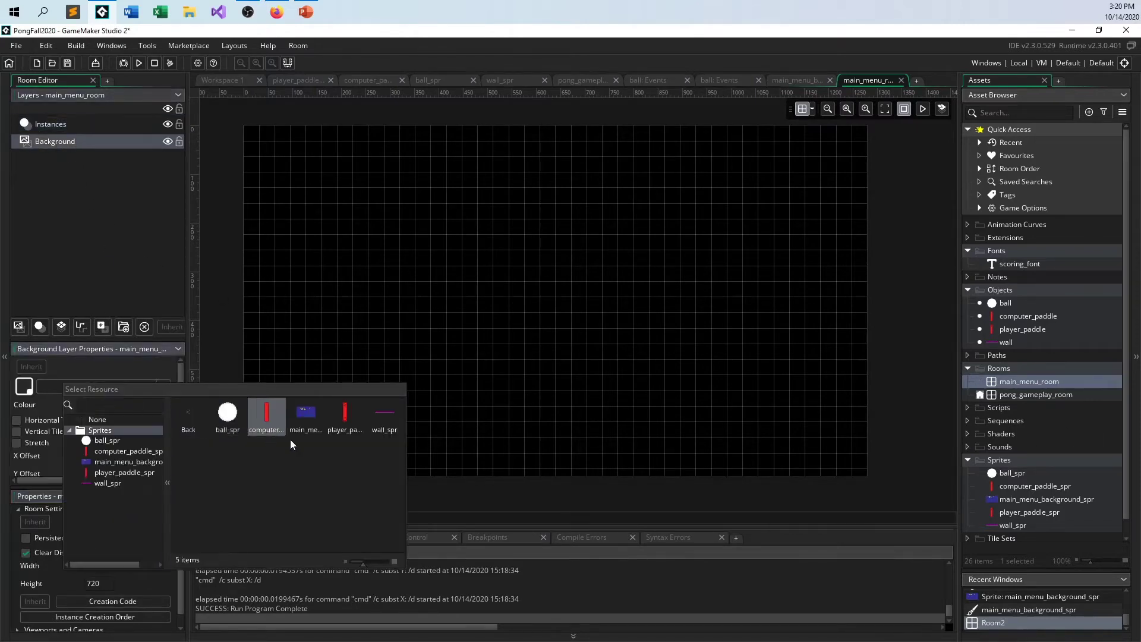
left_click(319, 426)
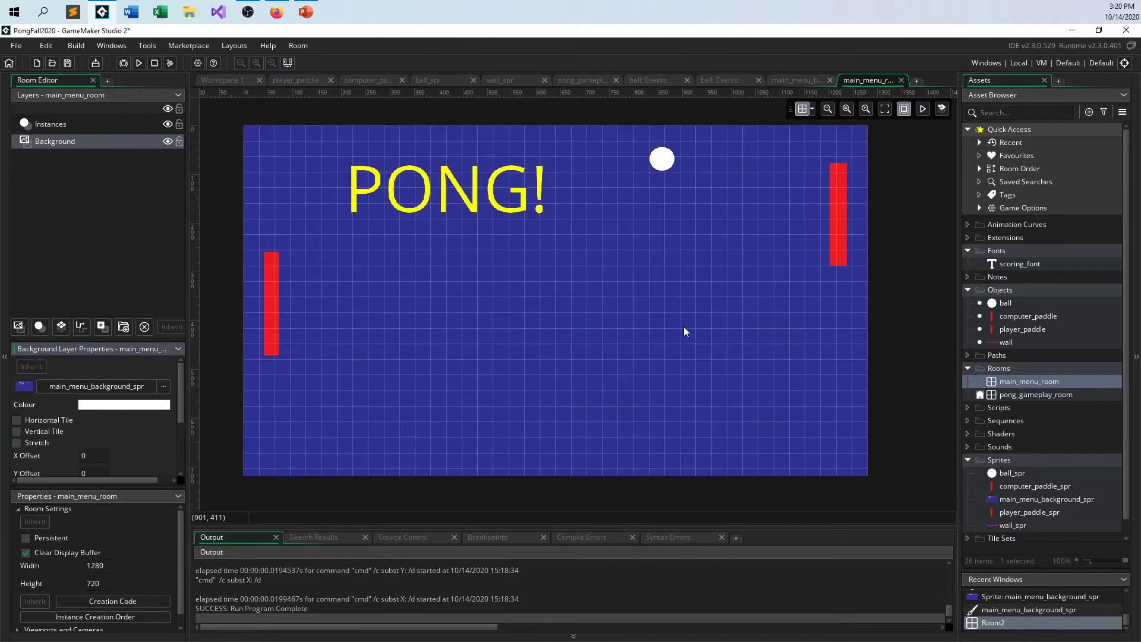
scroll(683, 326, "down", 3)
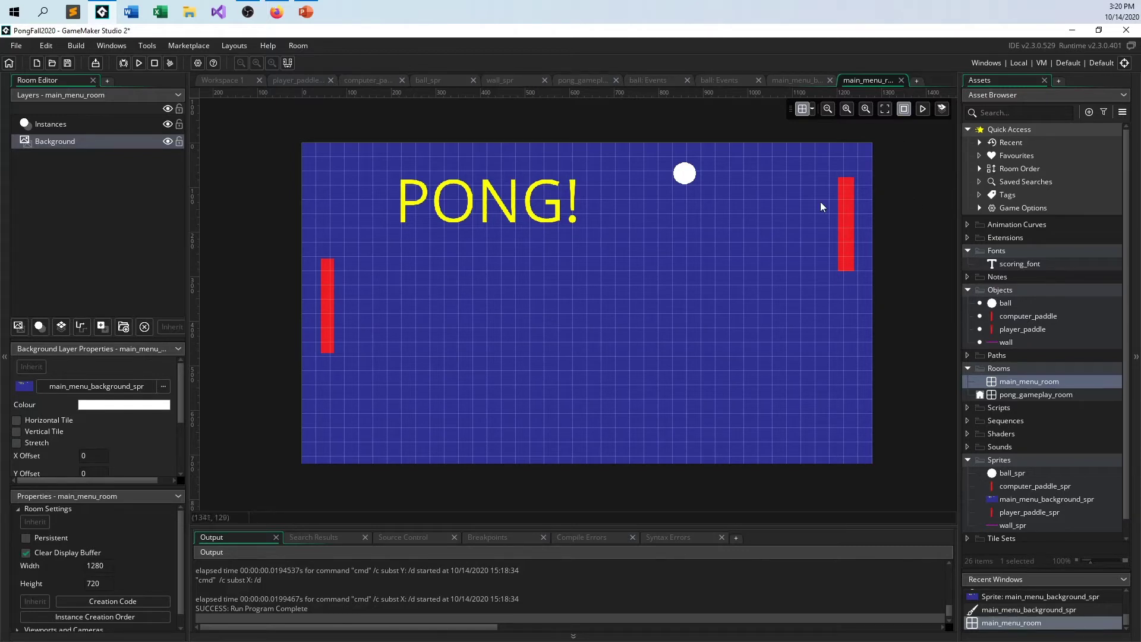
Drag main_menu_room to the top of the room order so it starts first
left_click(981, 381)
left_click(980, 380)
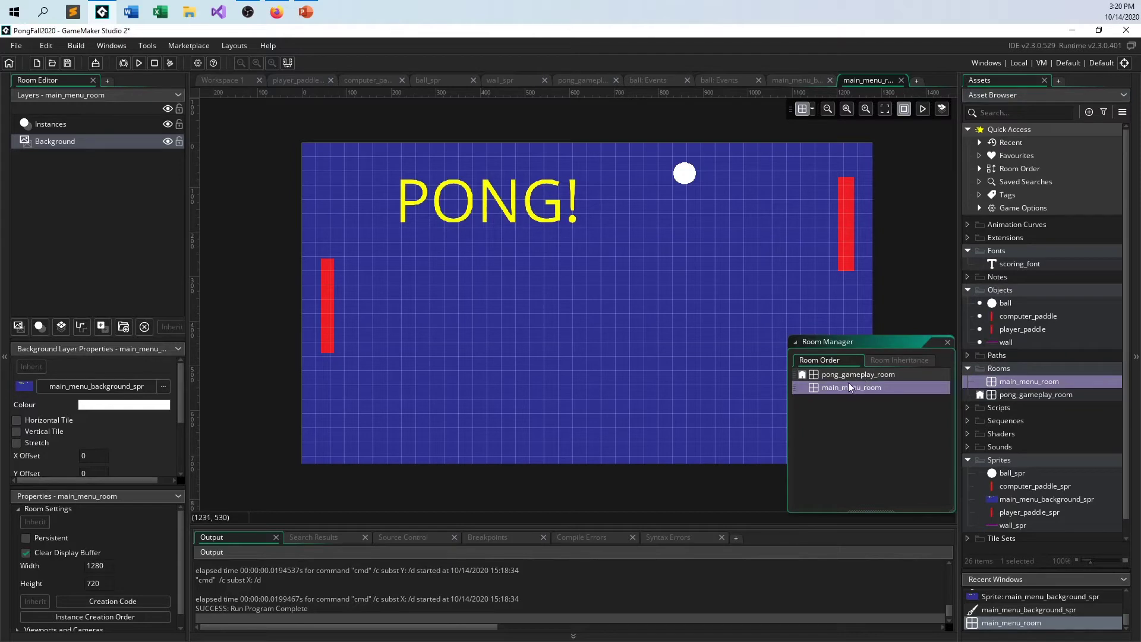
left_click_drag(848, 388, 850, 373)
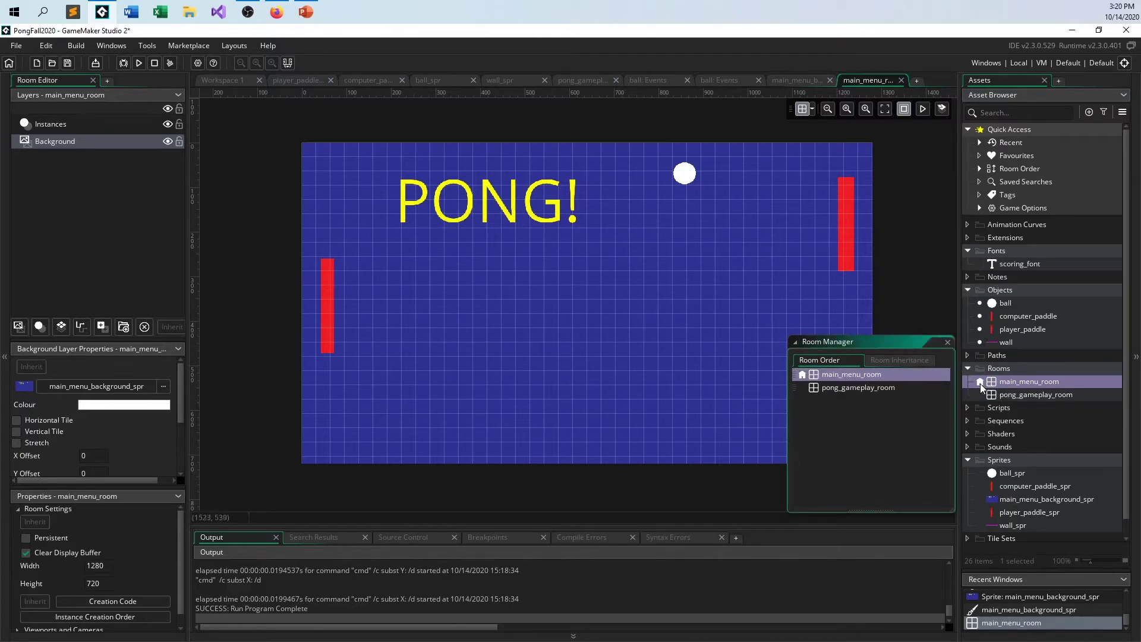
Test-run the game, then open pong_gameplay_room and close the Room Manager
left_click(139, 65)
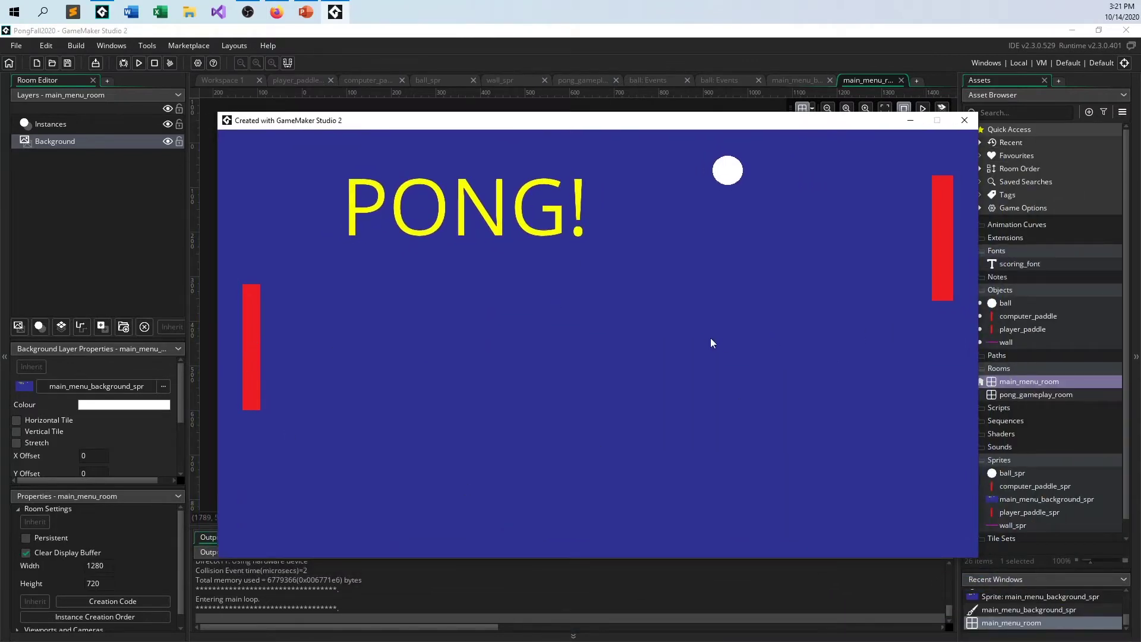
left_click(964, 120)
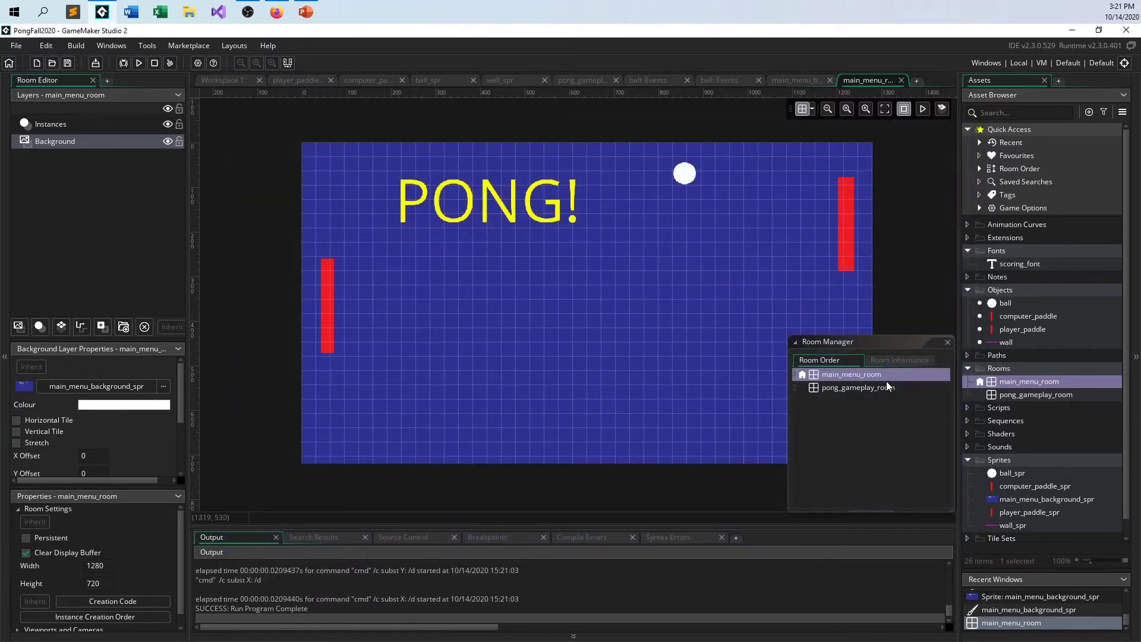
double_click(871, 387)
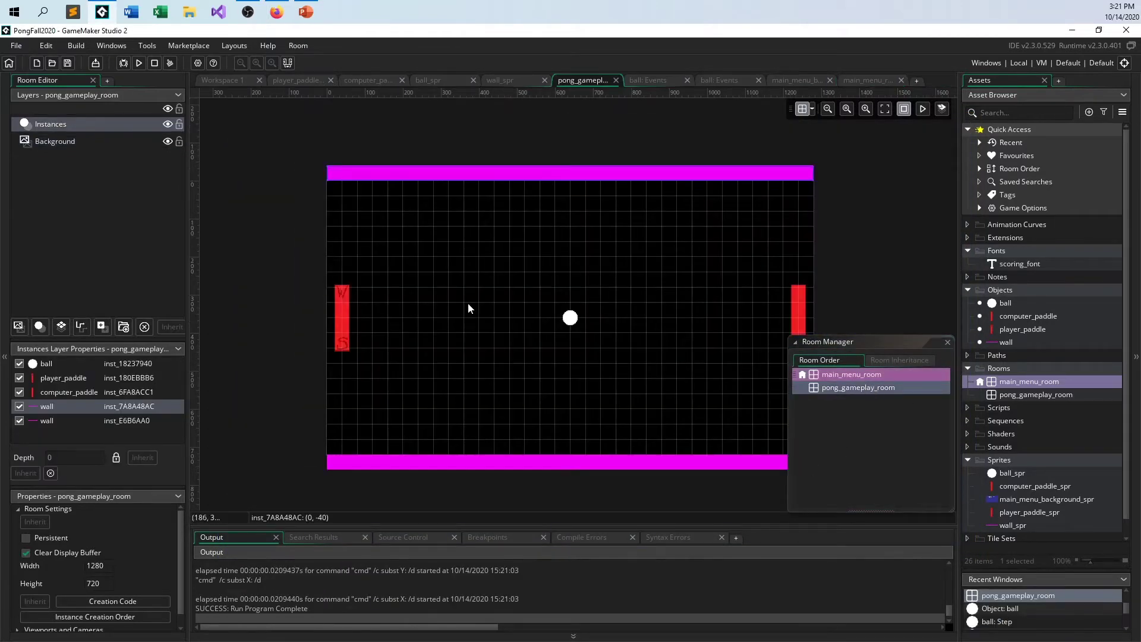
left_click(947, 342)
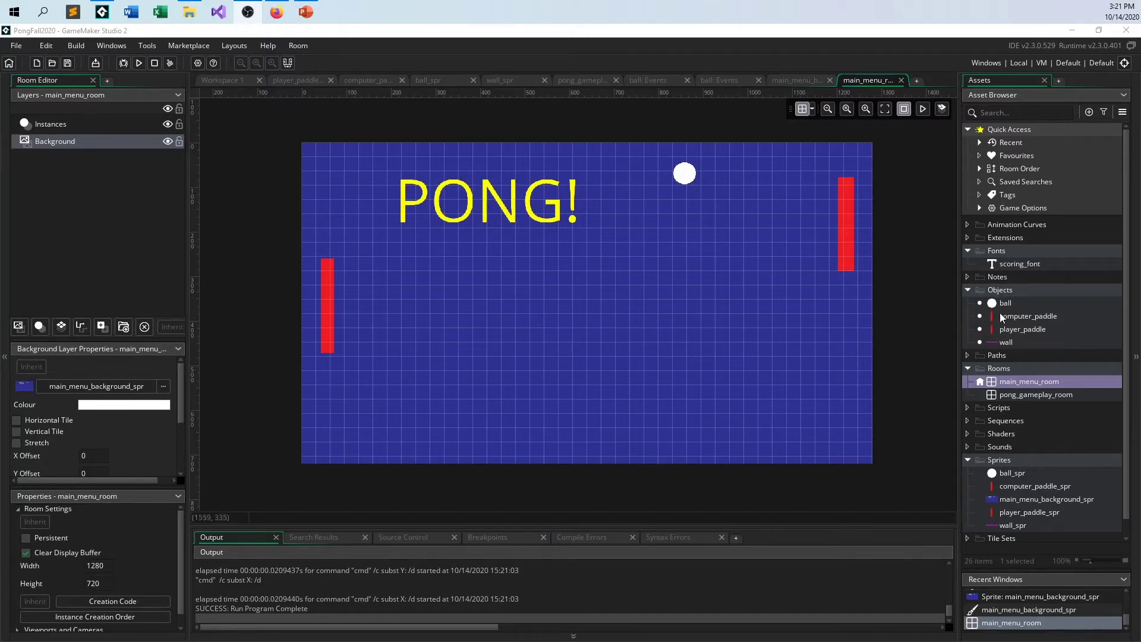
Create a new sprite asset, keeping the default name Sprite6
right_click(1009, 447)
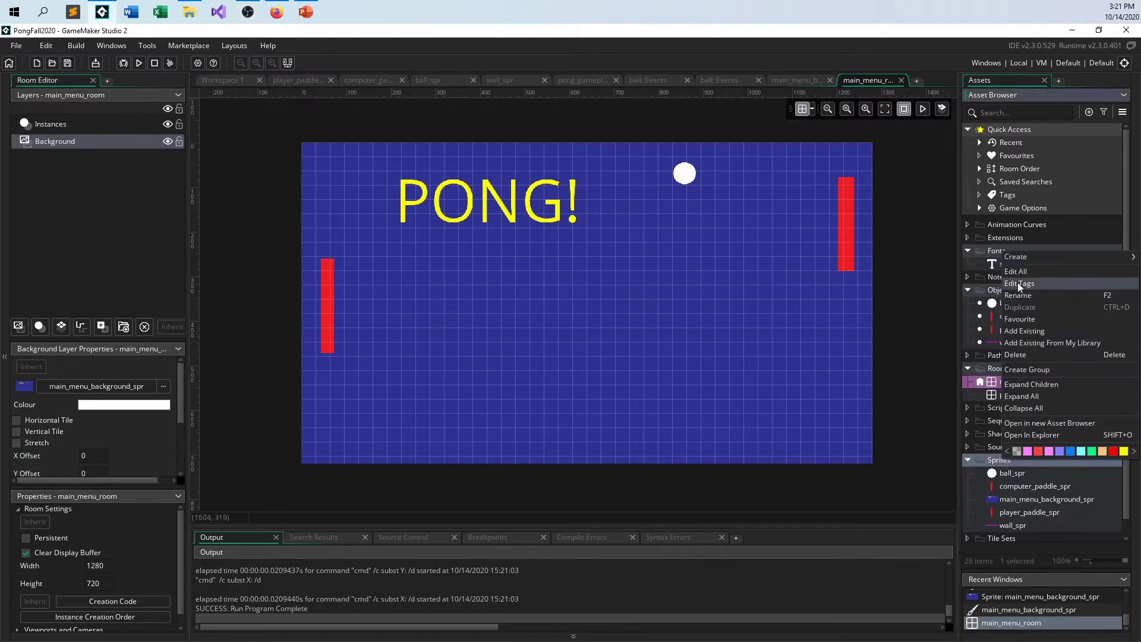
mouse_move(1019, 256)
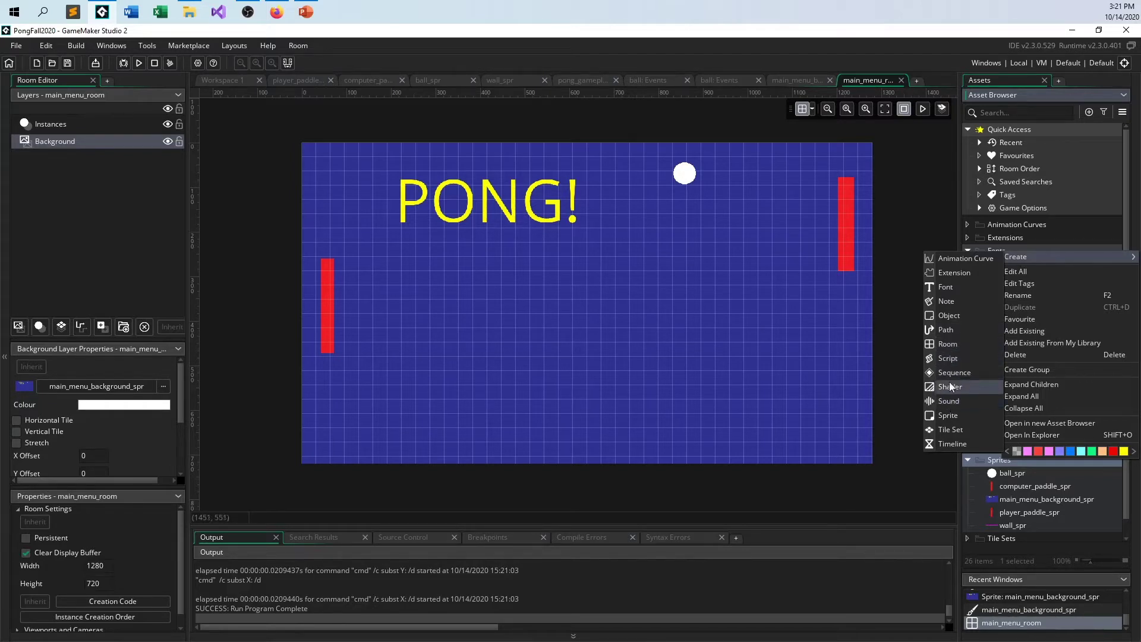
left_click(949, 413)
key("Return")
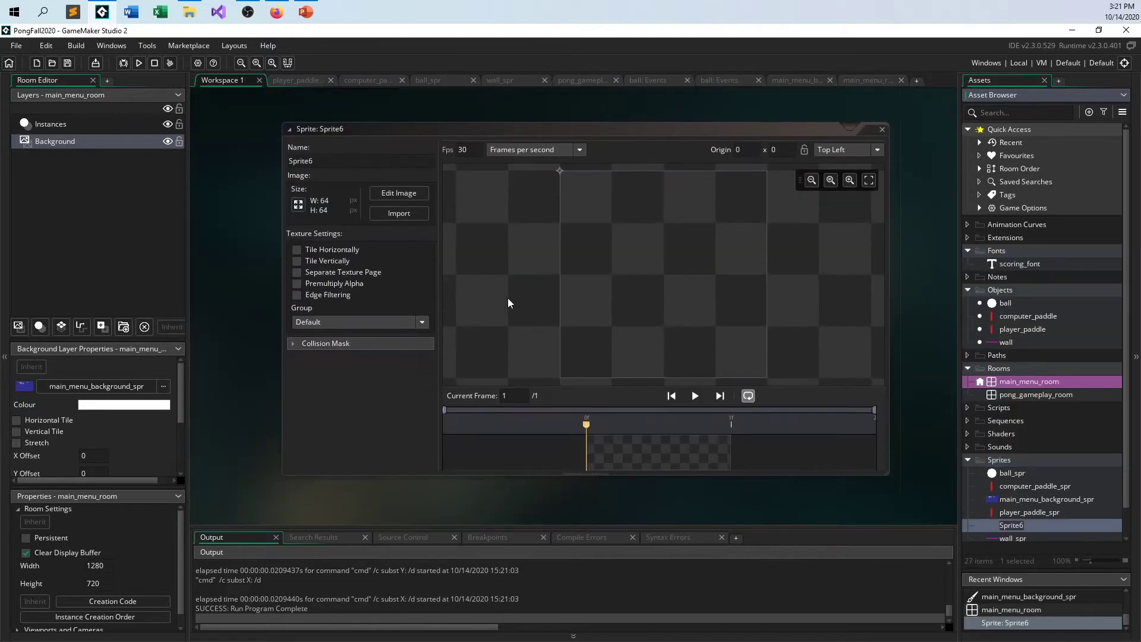
Resize the Sprite6 canvas to 400x125 and preview it at actual size
left_click(298, 204)
double_click(272, 182)
type("400")
key("Tab")
type("125")
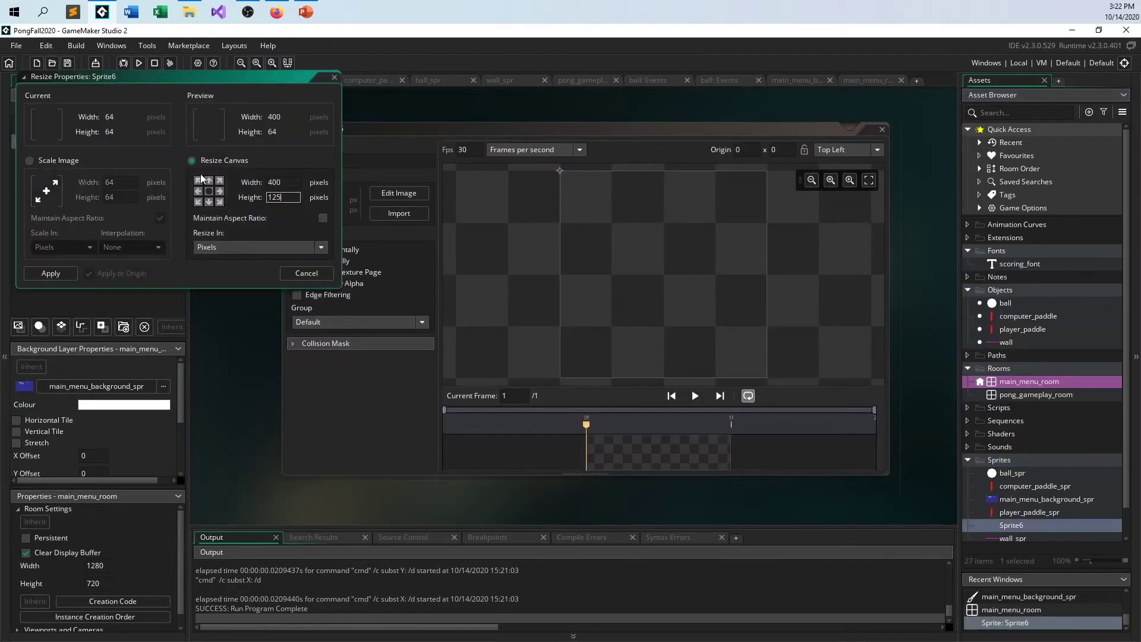
key("Return")
left_click(831, 180)
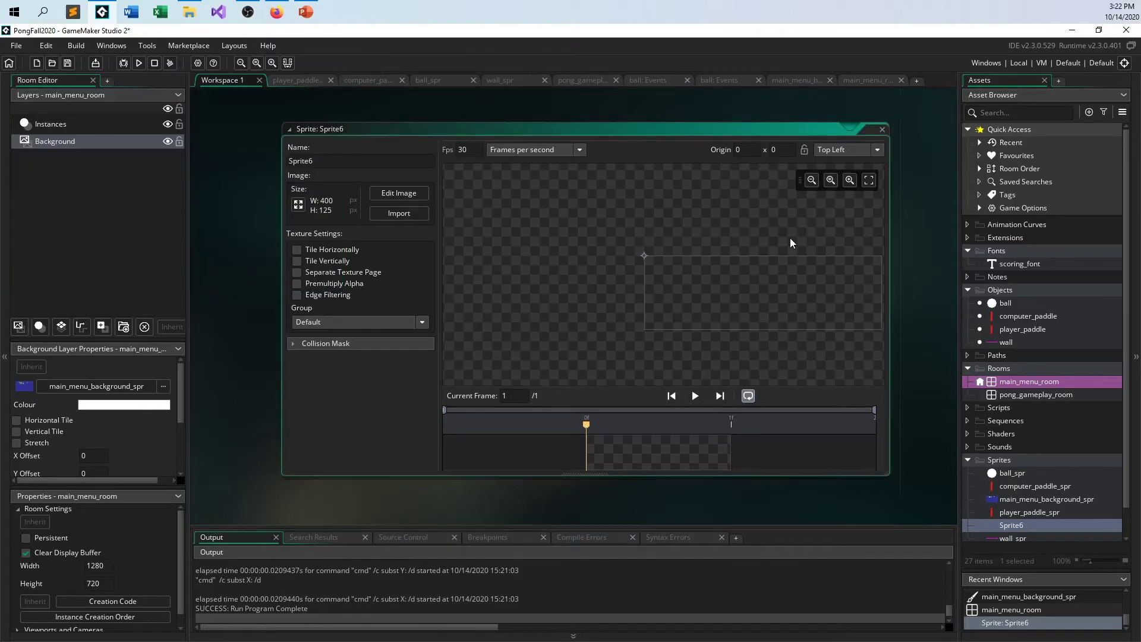
middle_click_drag(722, 345, 616, 336)
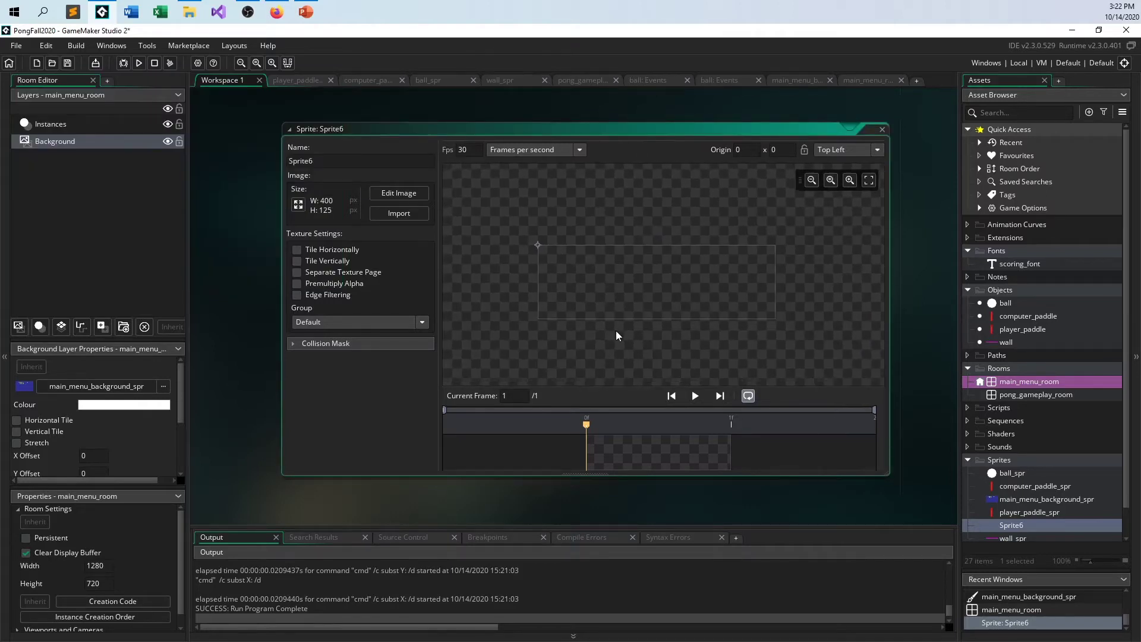
Correct the Sprite6 canvas size to 500x150
left_click(299, 204)
left_click(268, 182)
type("500")
key("Tab")
type("1250")
key("BackSpace")
key("BackSpace")
key("BackSpace")
type("50")
key("Return")
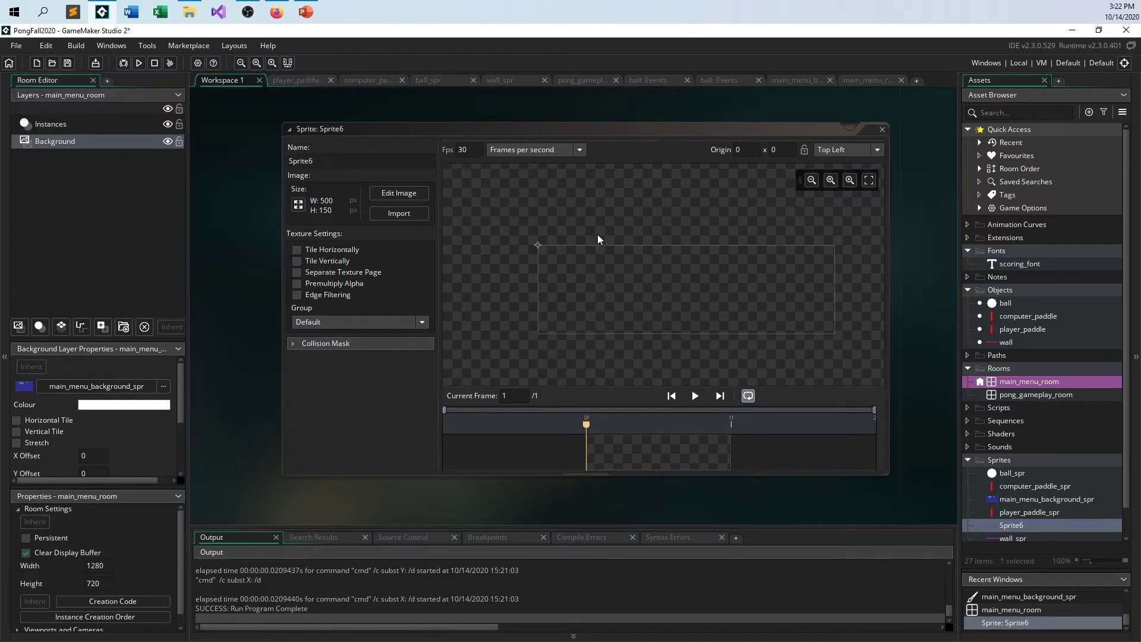
left_click(829, 182)
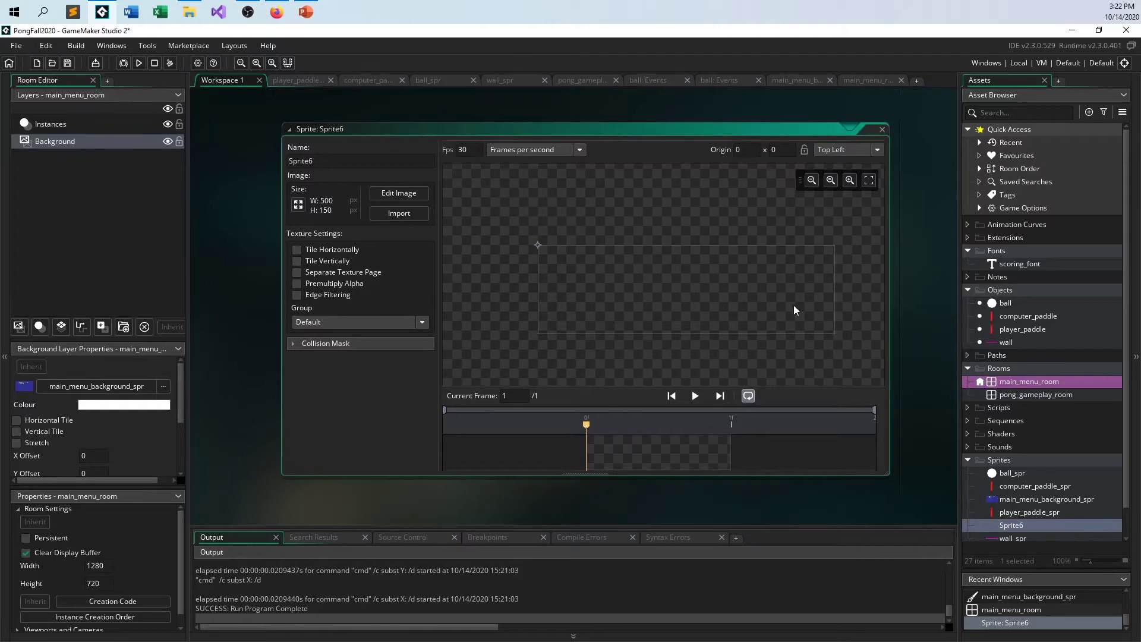
Set the collision mask to Manual with Right 499 and Bottom 149, then open the frame for painting
left_click(303, 345)
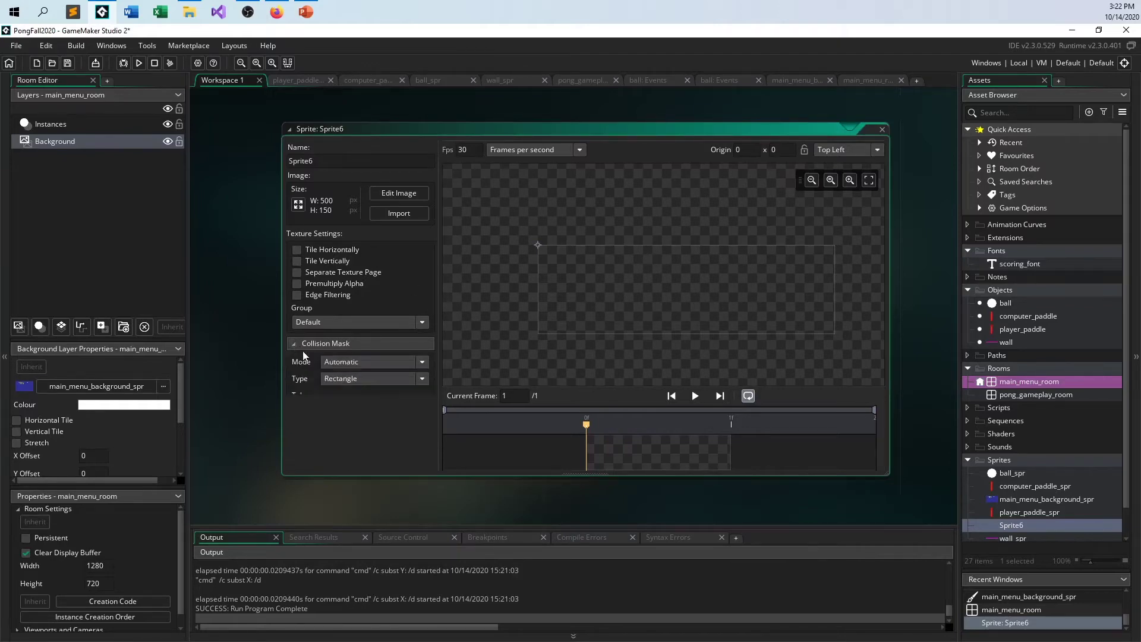
scroll(371, 391, "down", 3)
scroll(378, 380, "up", 2)
scroll(378, 381, "up", 1)
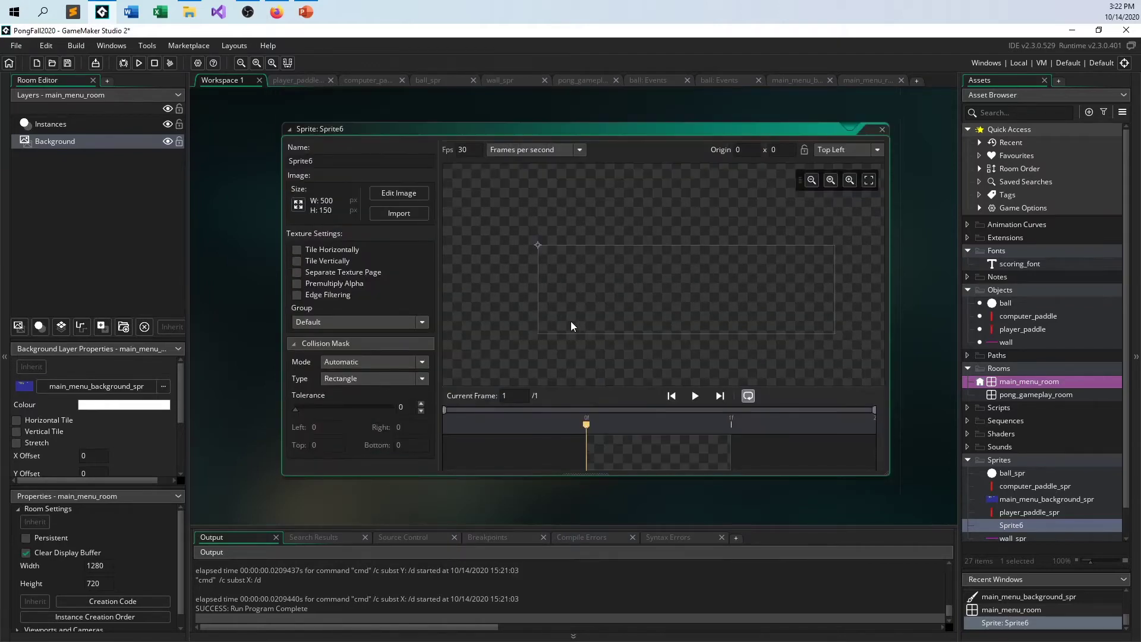
left_click(372, 367)
left_click(352, 393)
left_click(407, 427)
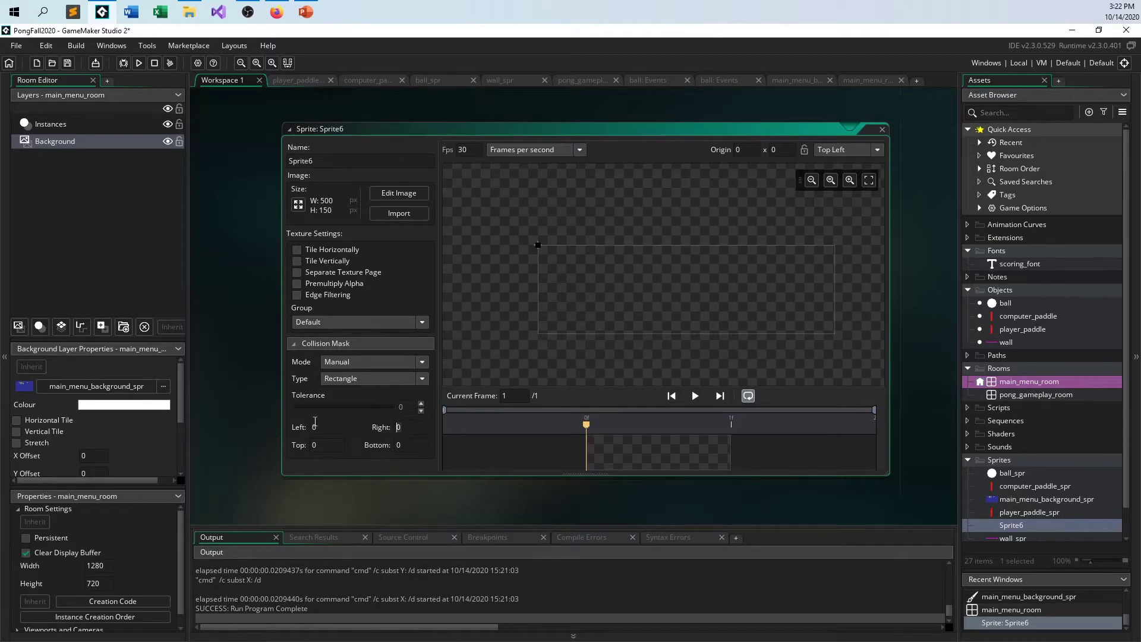
type("499")
key("Tab")
type("149")
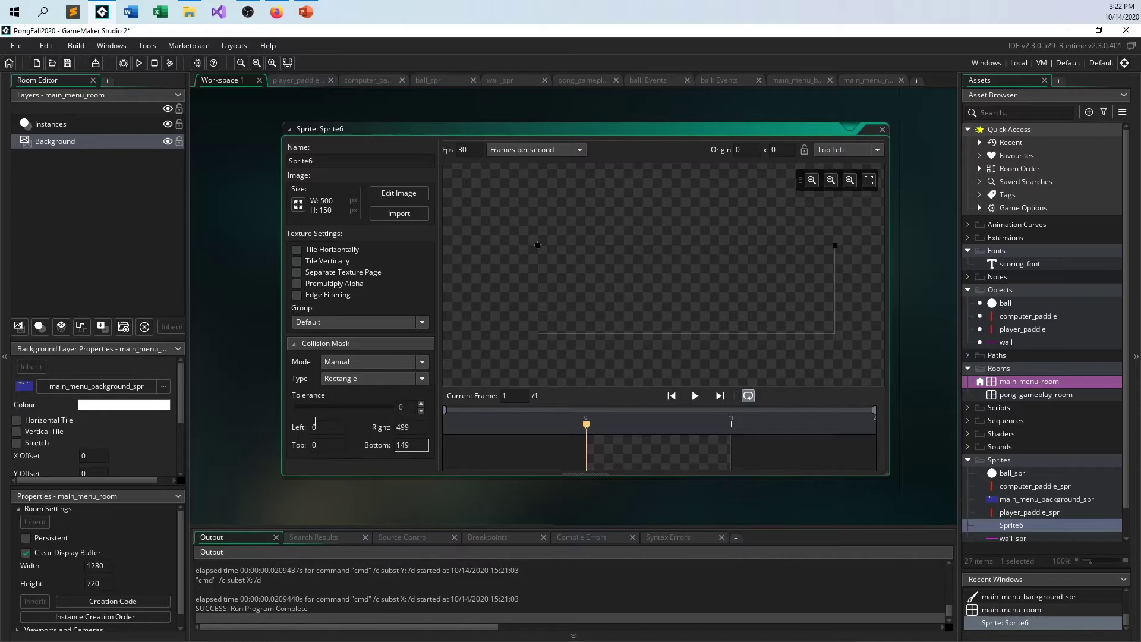
key("Return")
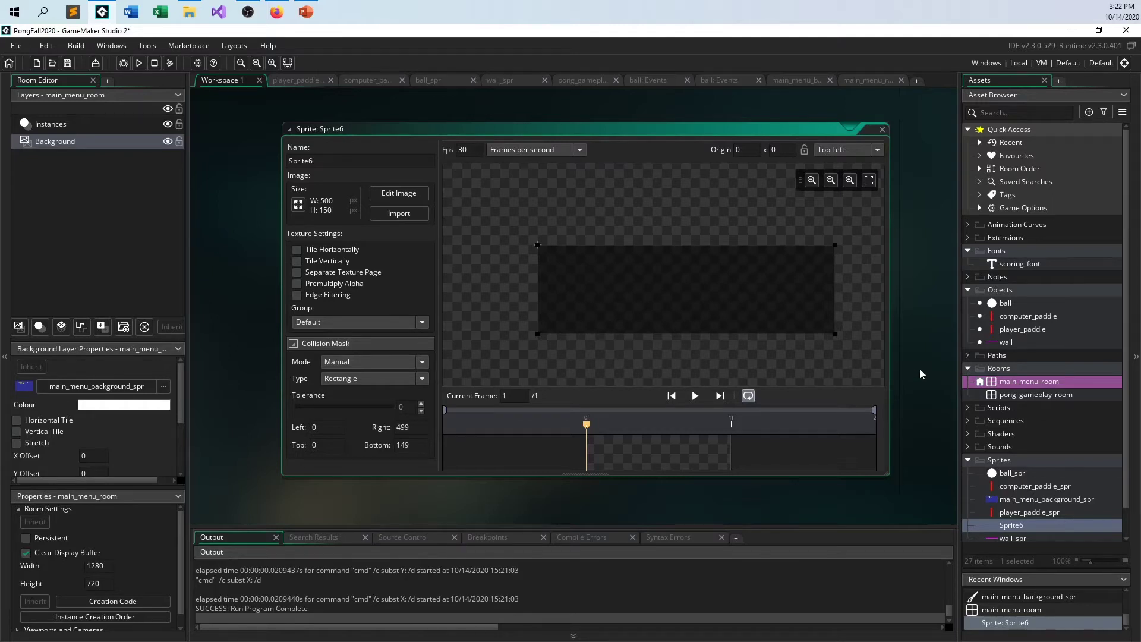
double_click(624, 450)
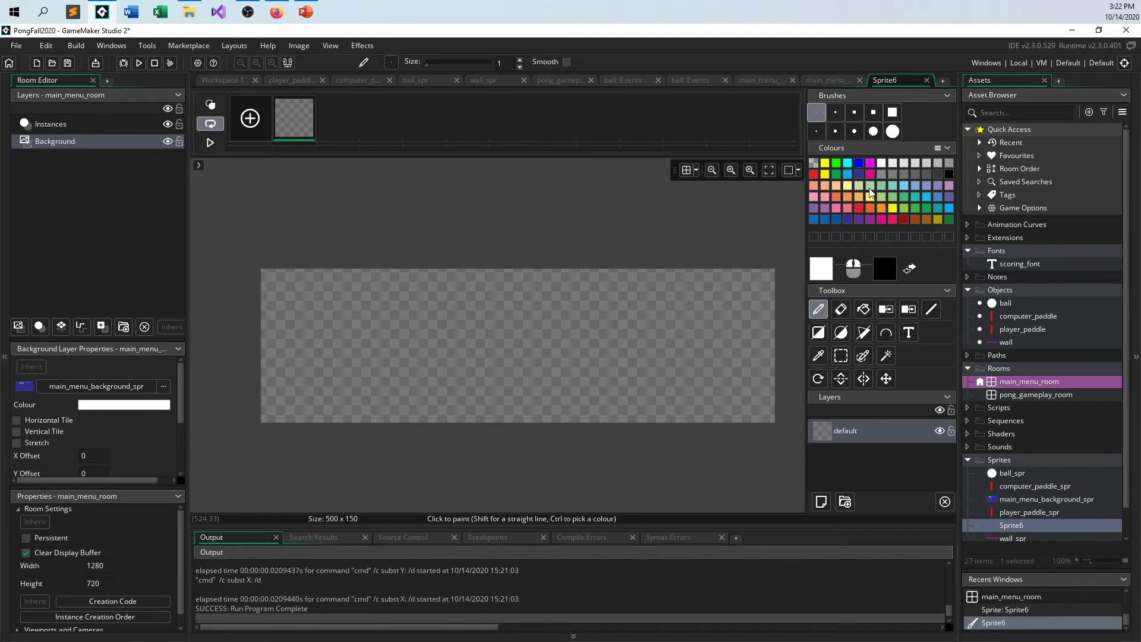
Choose dark blue as primary and yellow as secondary, and fill the canvas dark blue
left_click(859, 174)
right_click(825, 164)
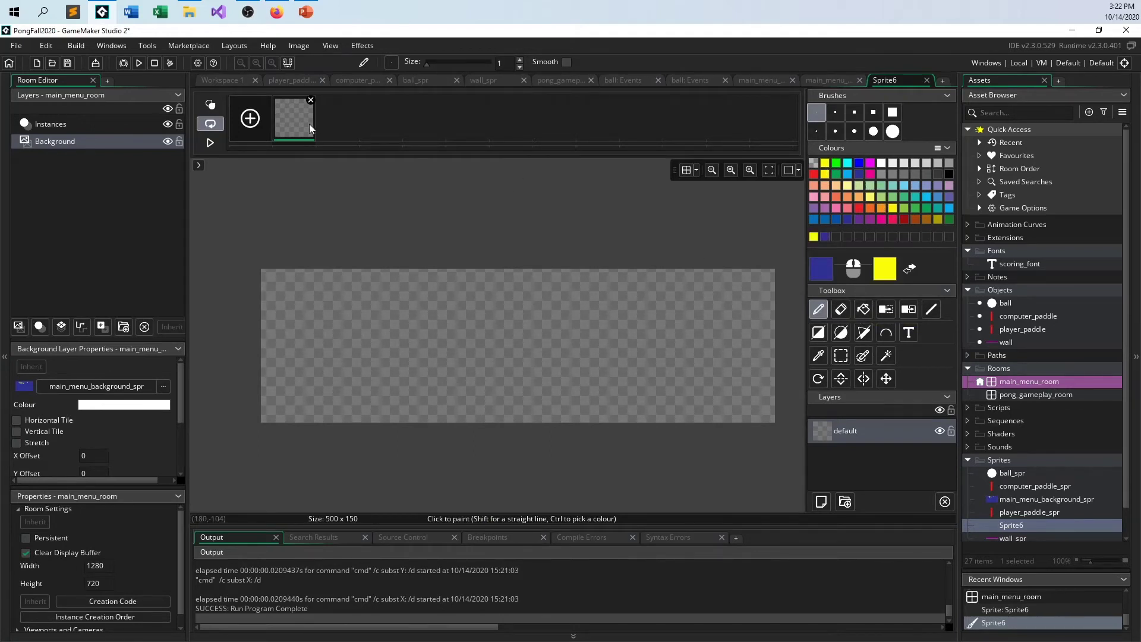
left_click(863, 309)
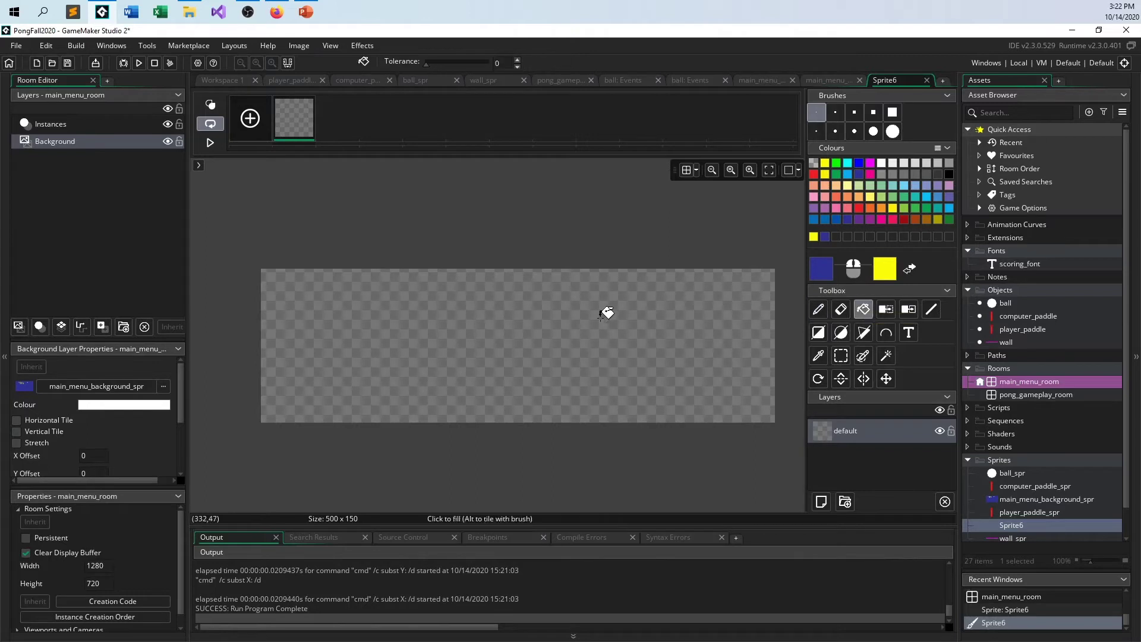
left_click(602, 315)
Draw a yellow rectangle outline around the full canvas edge
left_click(818, 332)
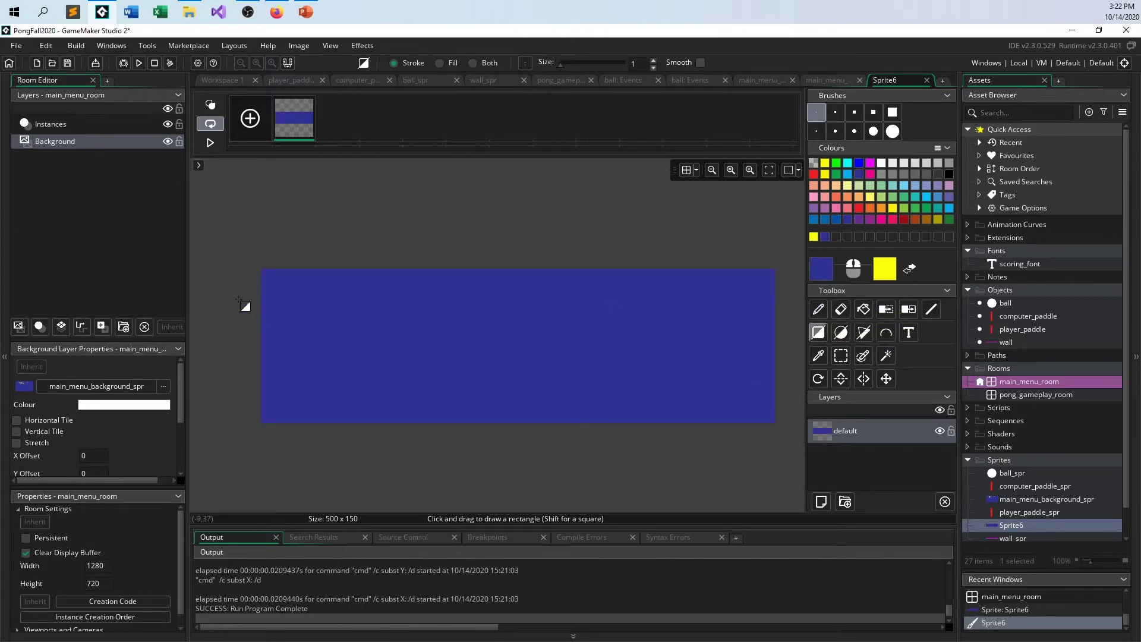
left_click_drag(262, 269, 774, 422)
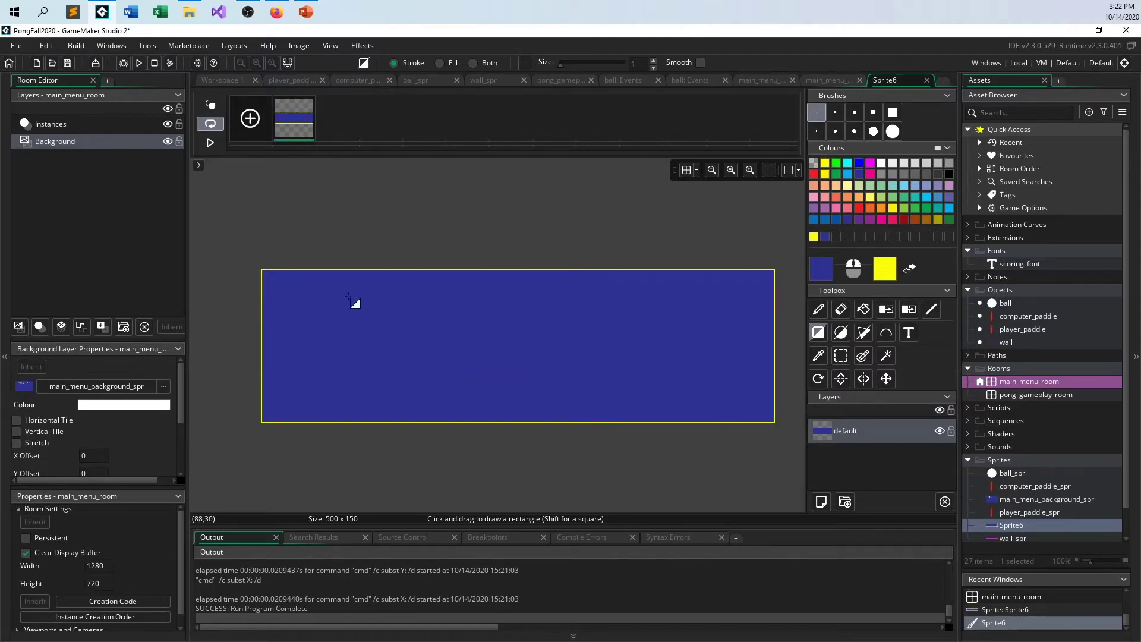
left_click_drag(263, 271, 704, 403)
scroll(255, 281, "up", 1)
middle_click_drag(388, 307, 335, 291)
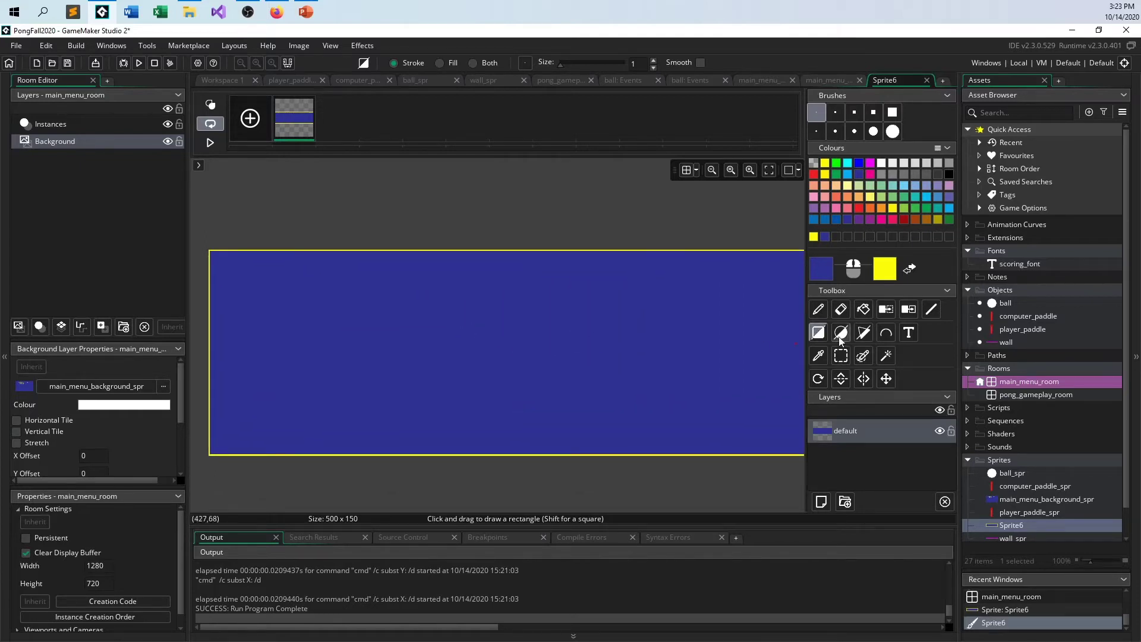